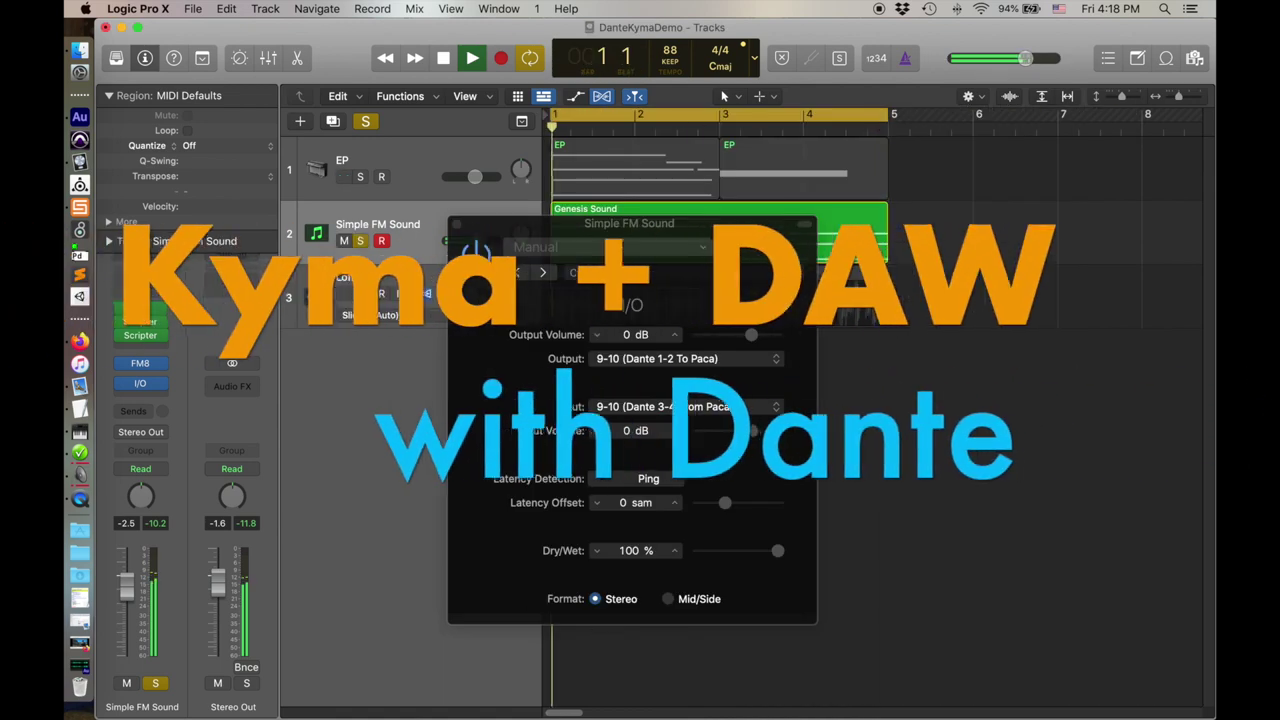
# Step: Close the Simple FM Sound plug-in window, unsolo the FM track and set its fader to -4.2 dB
pyautogui.click(455, 225)
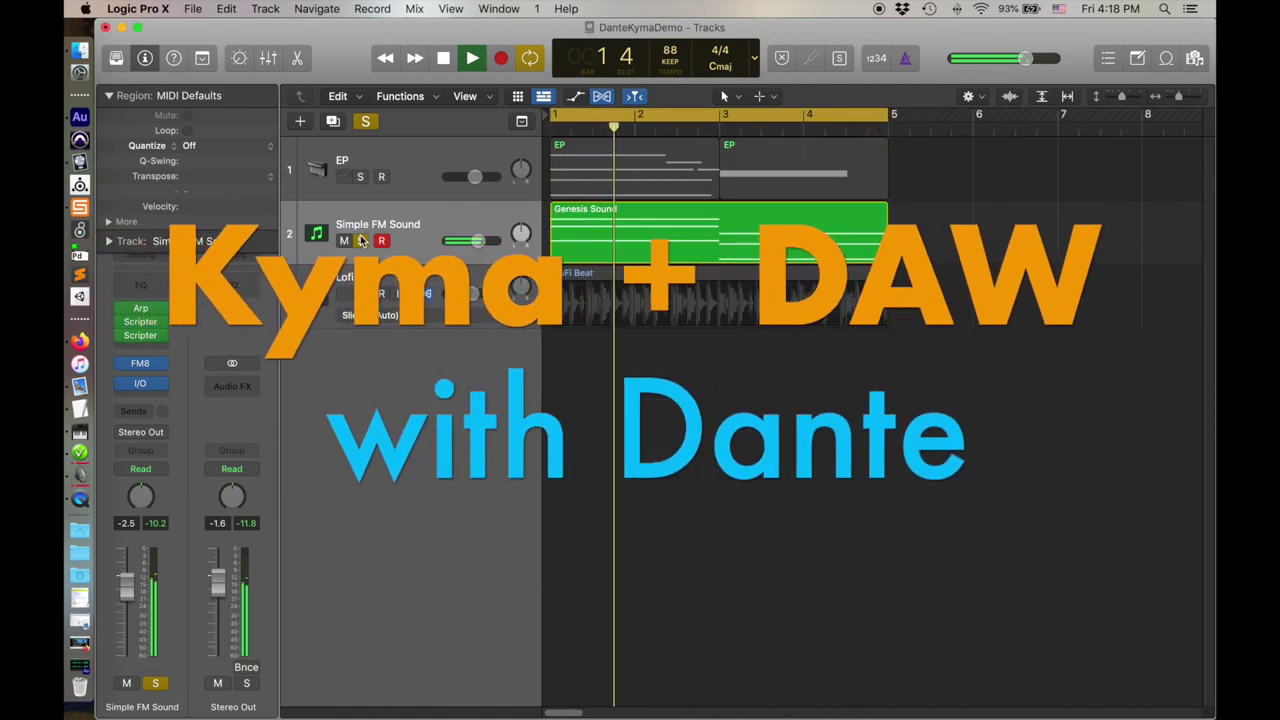
pyautogui.click(360, 241)
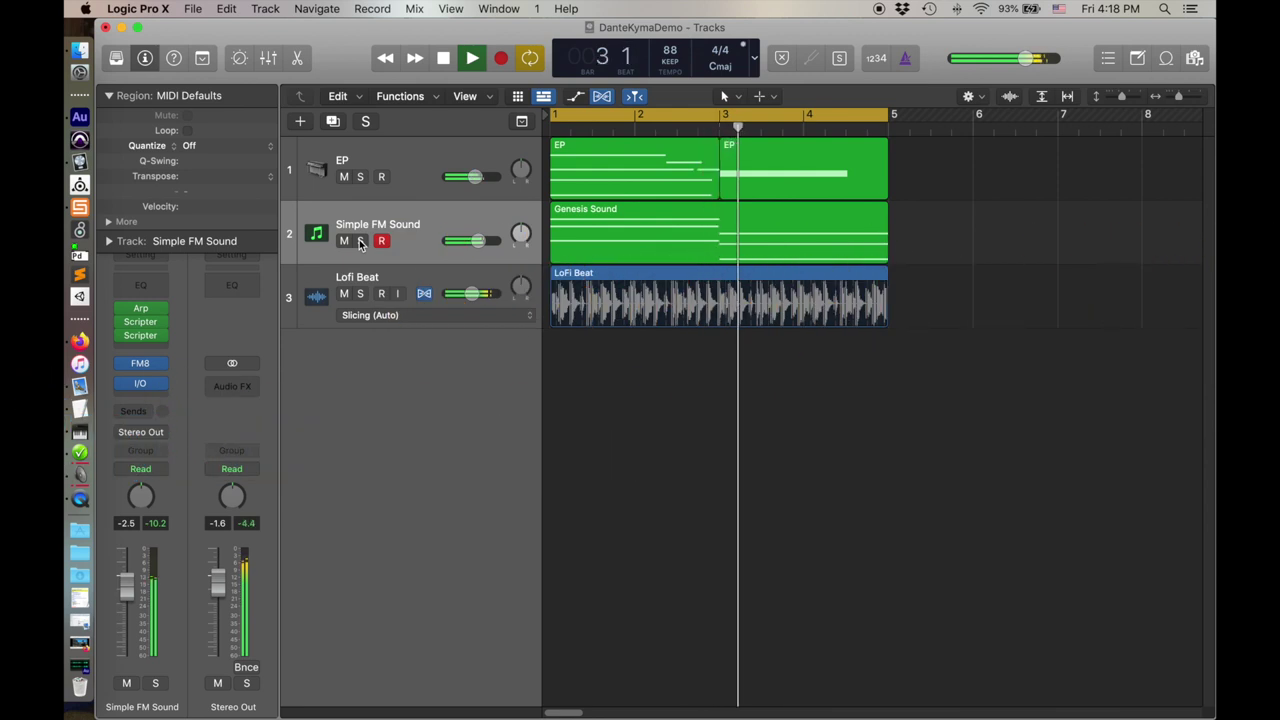
pyautogui.moveTo(126, 586); pyautogui.dragTo(122, 598)
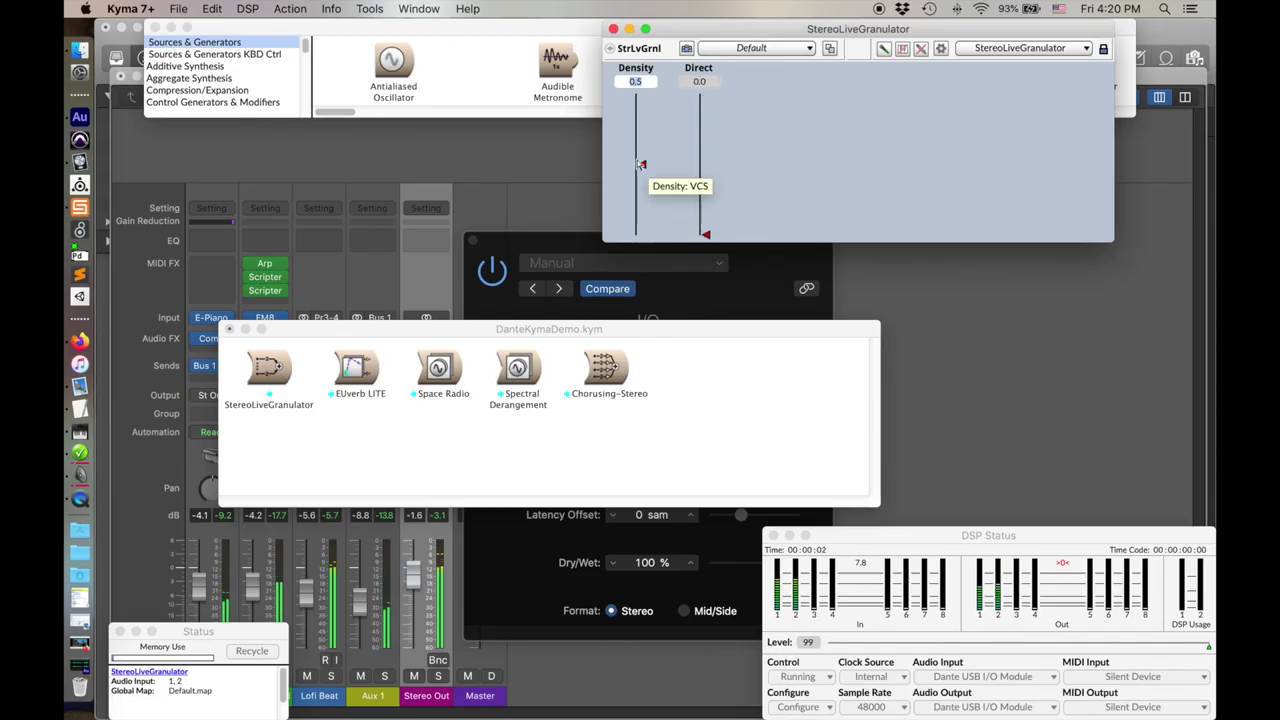
# Step: Set the StereoLiveGranulator Density fader to 0.6875 and bring the DSP Status window forward
pyautogui.moveTo(641, 165); pyautogui.dragTo(646, 141)
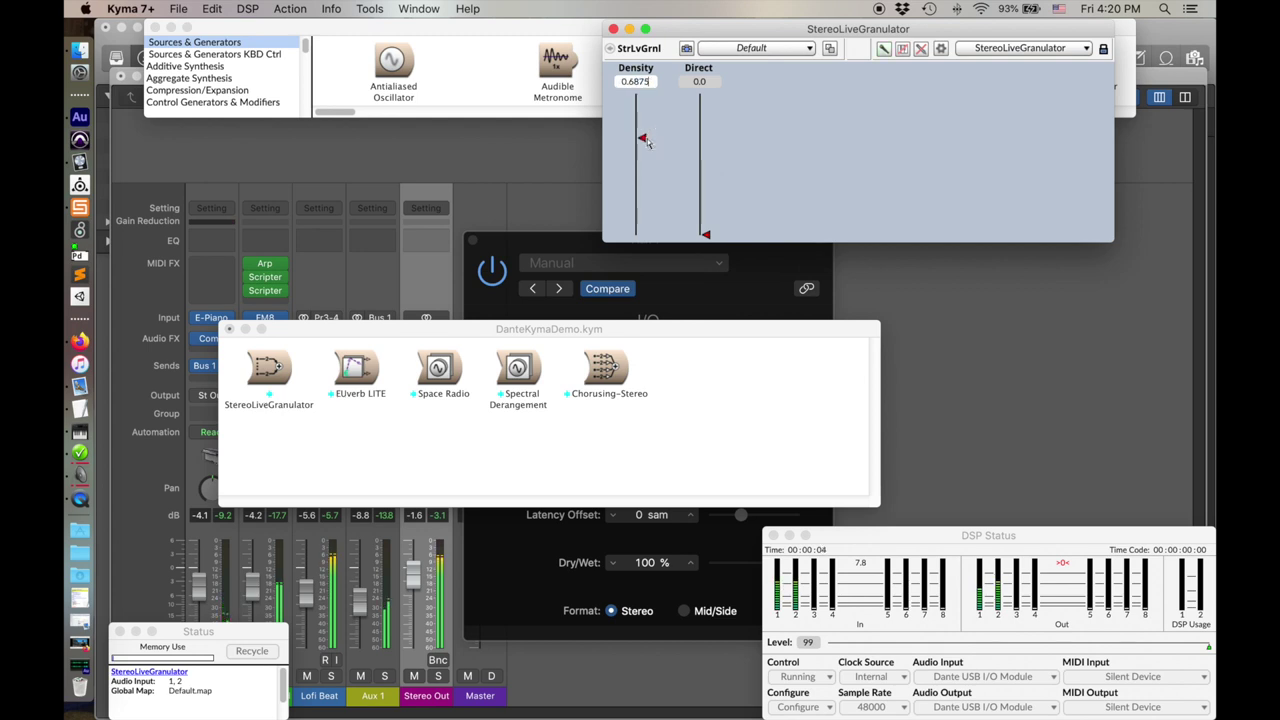
pyautogui.click(1066, 560)
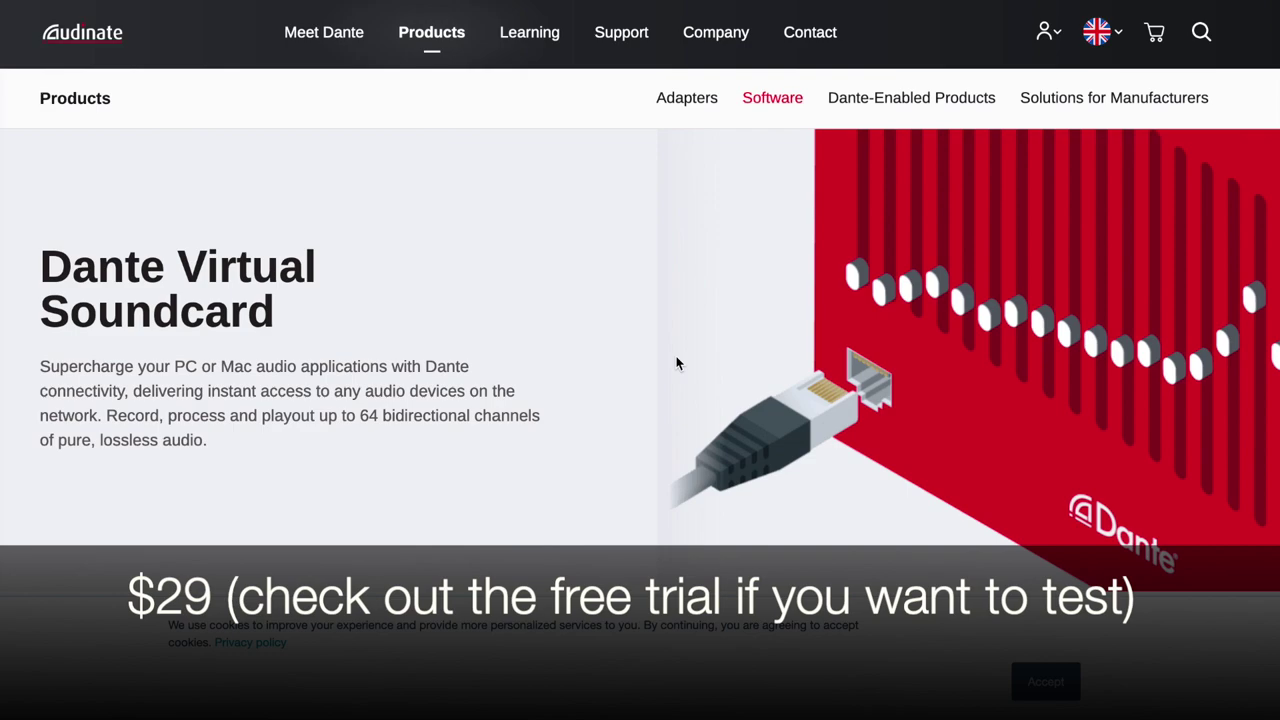
# Step: Scroll through the Dante Virtual Soundcard page's pricing, Virtual Direct I/O and Presentations sections
pyautogui.scroll(-5, 676, 363)
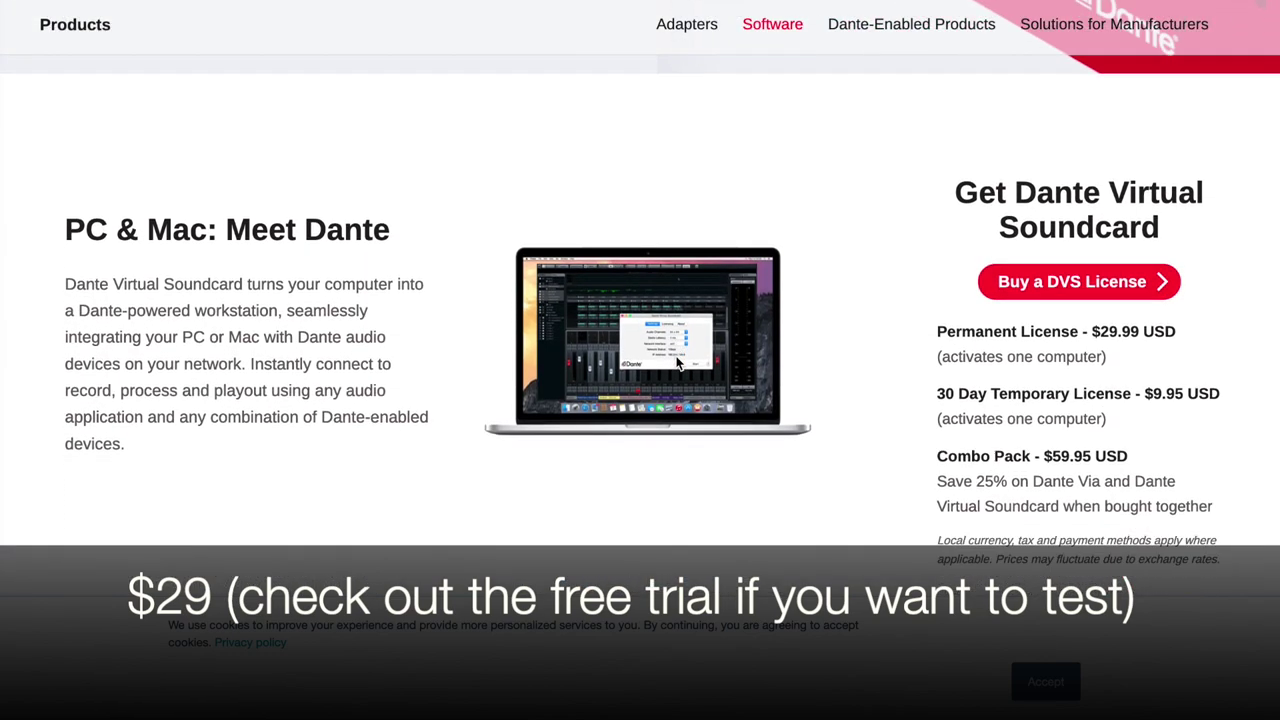
pyautogui.scroll(-6, 676, 363)
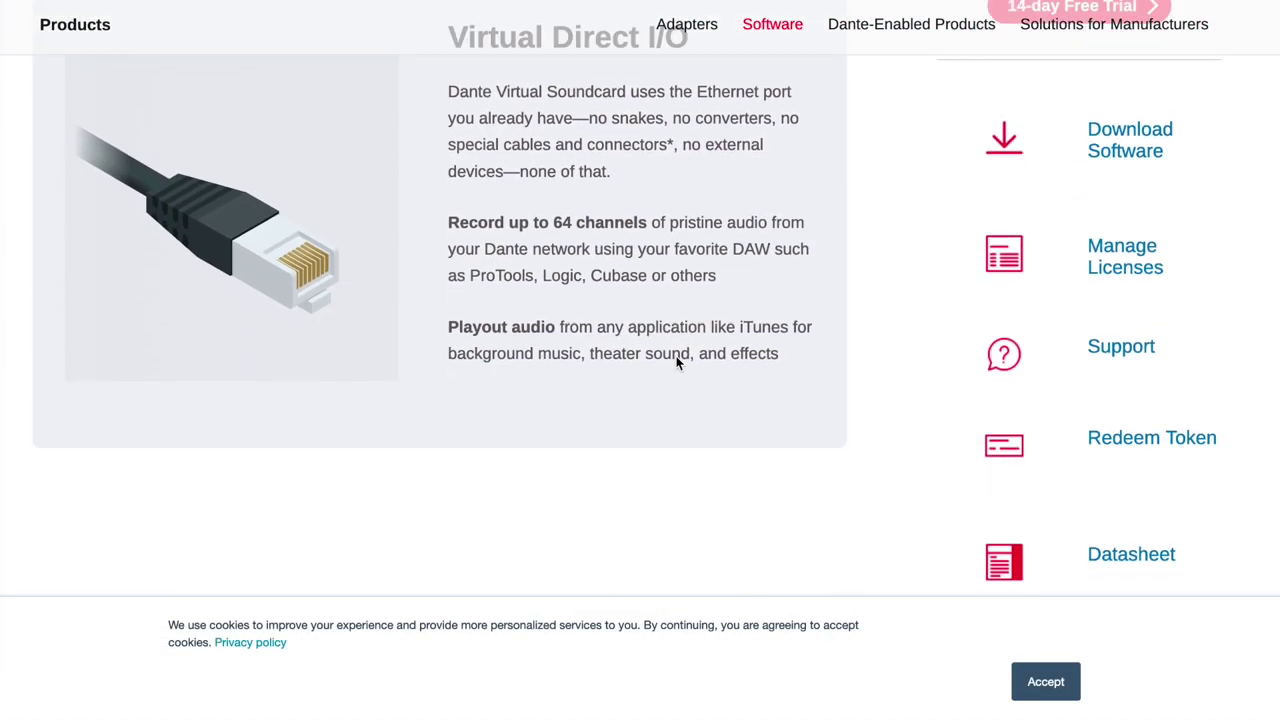
pyautogui.scroll(-6, 676, 363)
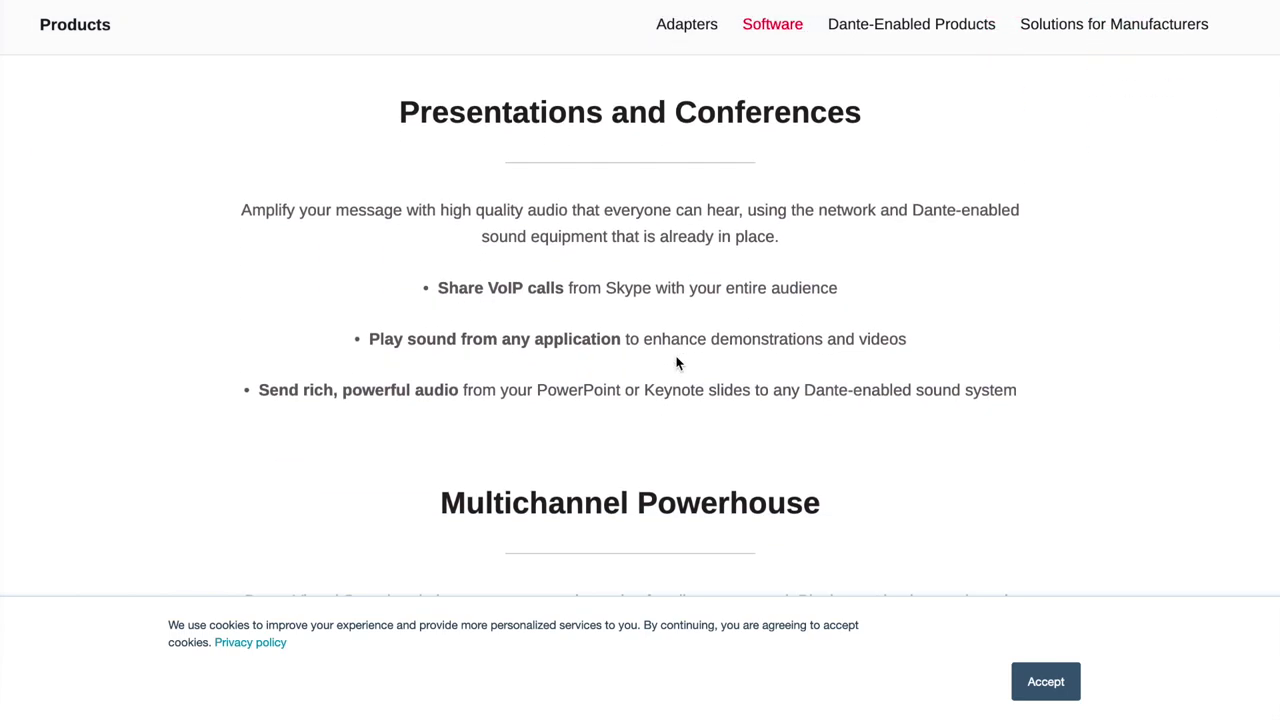
pyautogui.scroll(-6, 676, 363)
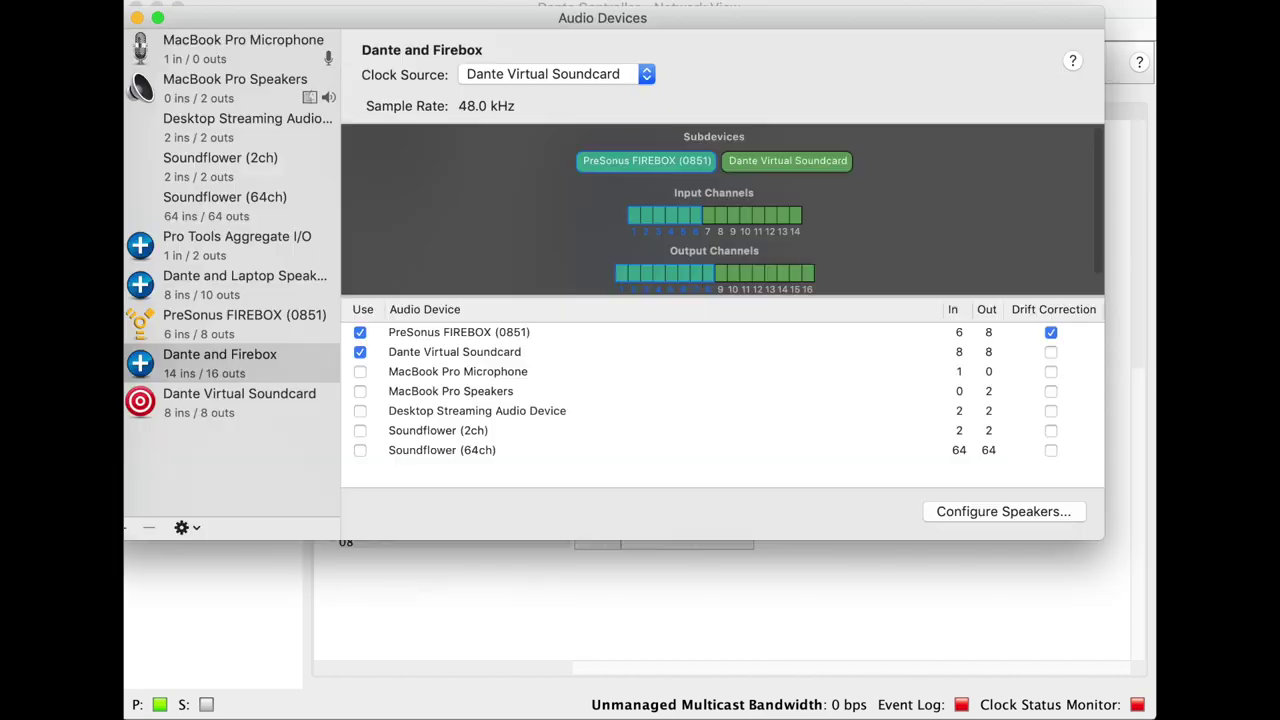
pyautogui.moveTo(330, 17); pyautogui.dragTo(340, 113)
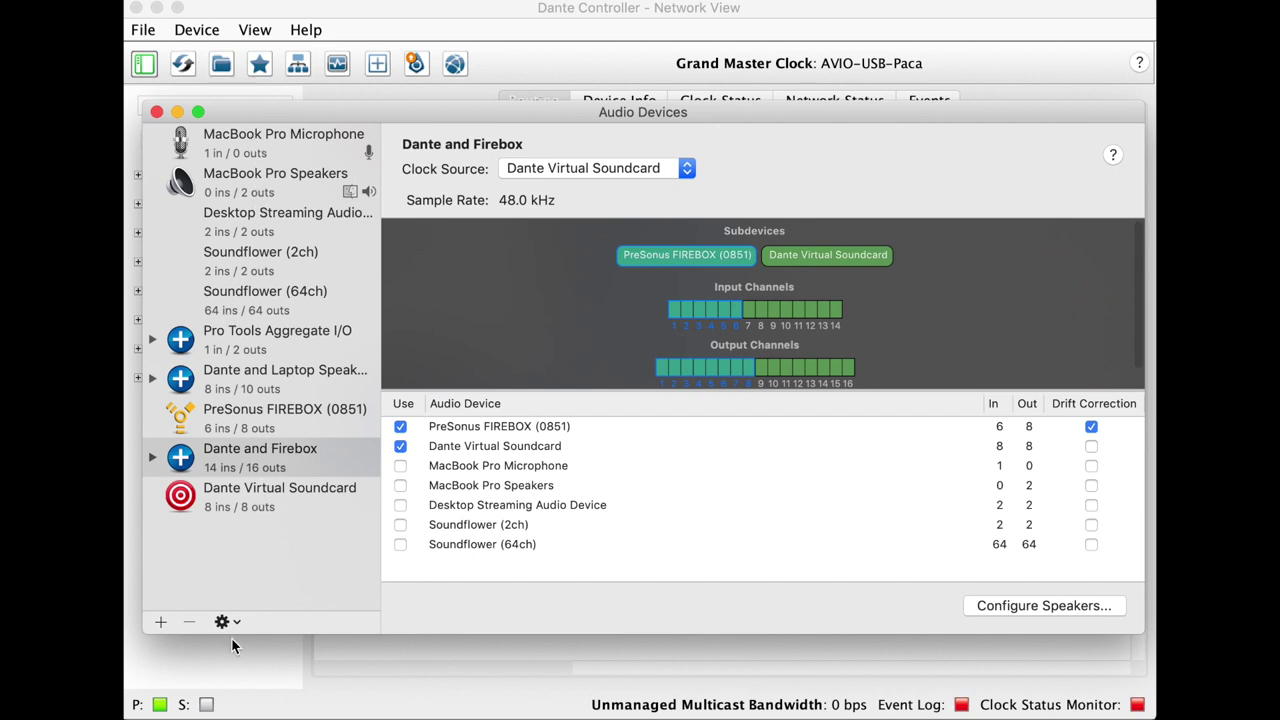
pyautogui.click(158, 622)
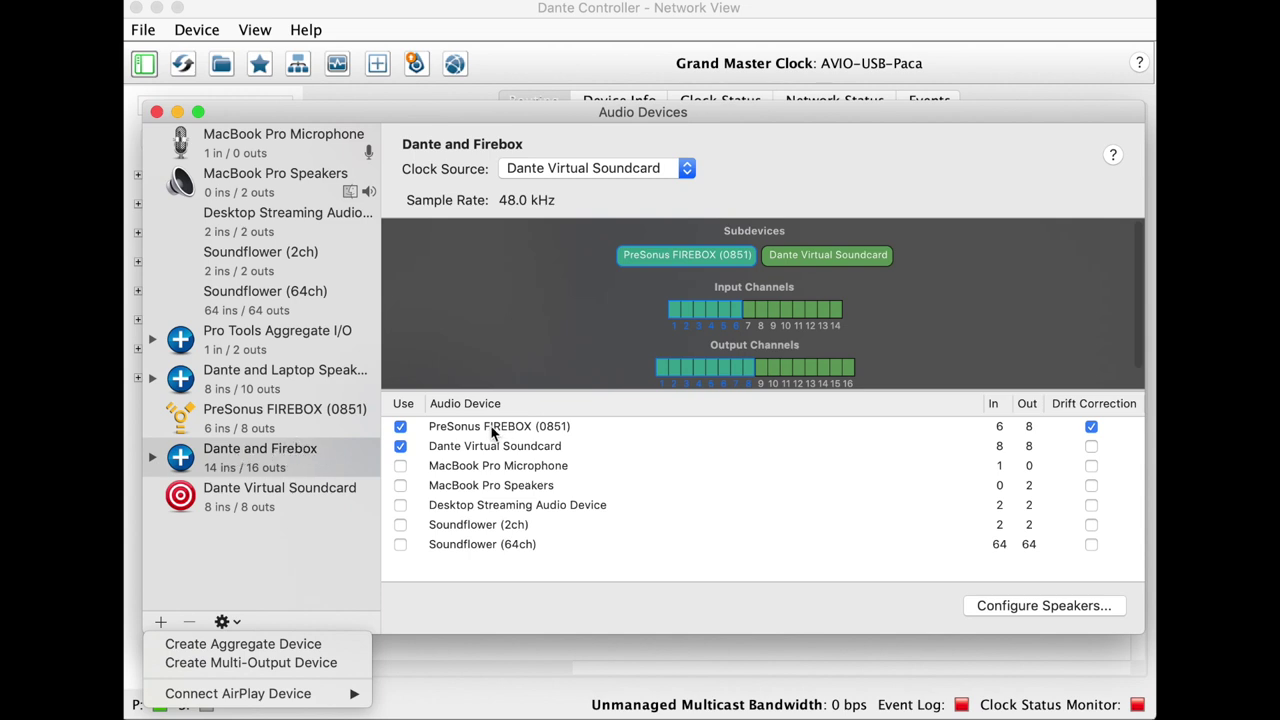
pyautogui.click(528, 456)
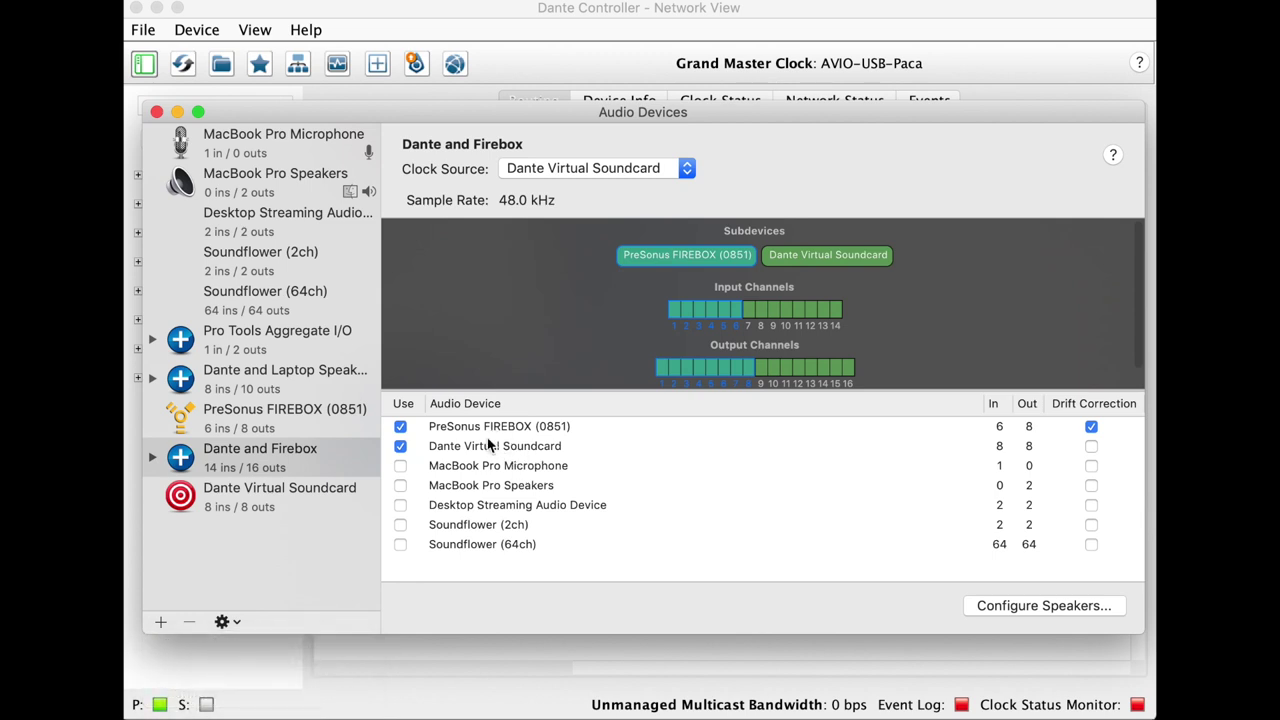
pyautogui.click(499, 447)
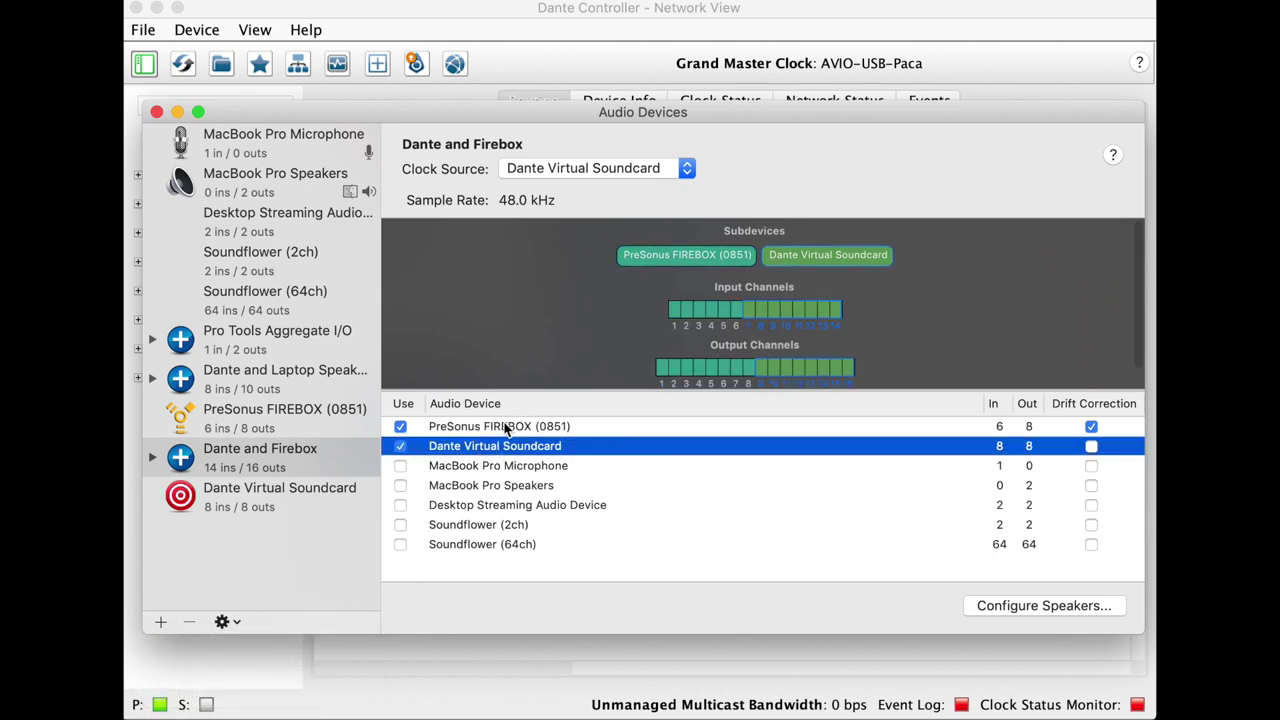
pyautogui.click(506, 428)
pyautogui.click(505, 447)
pyautogui.click(160, 622)
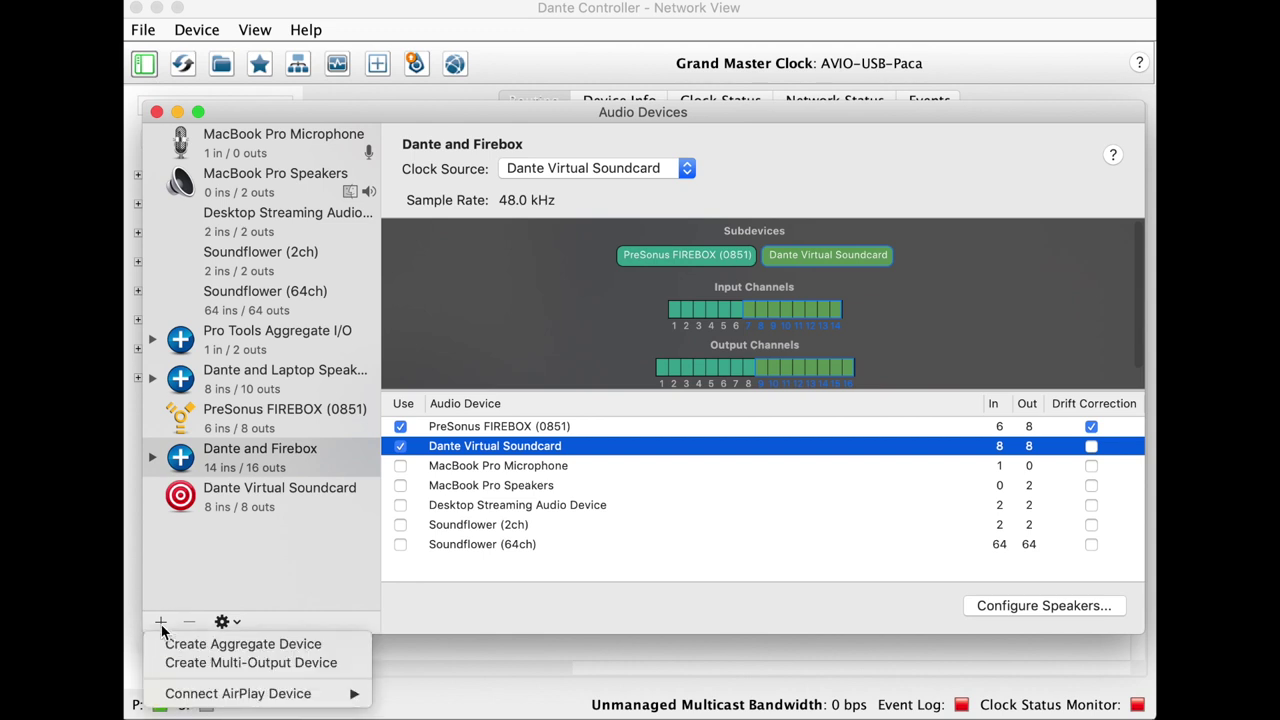
pyautogui.click(458, 605)
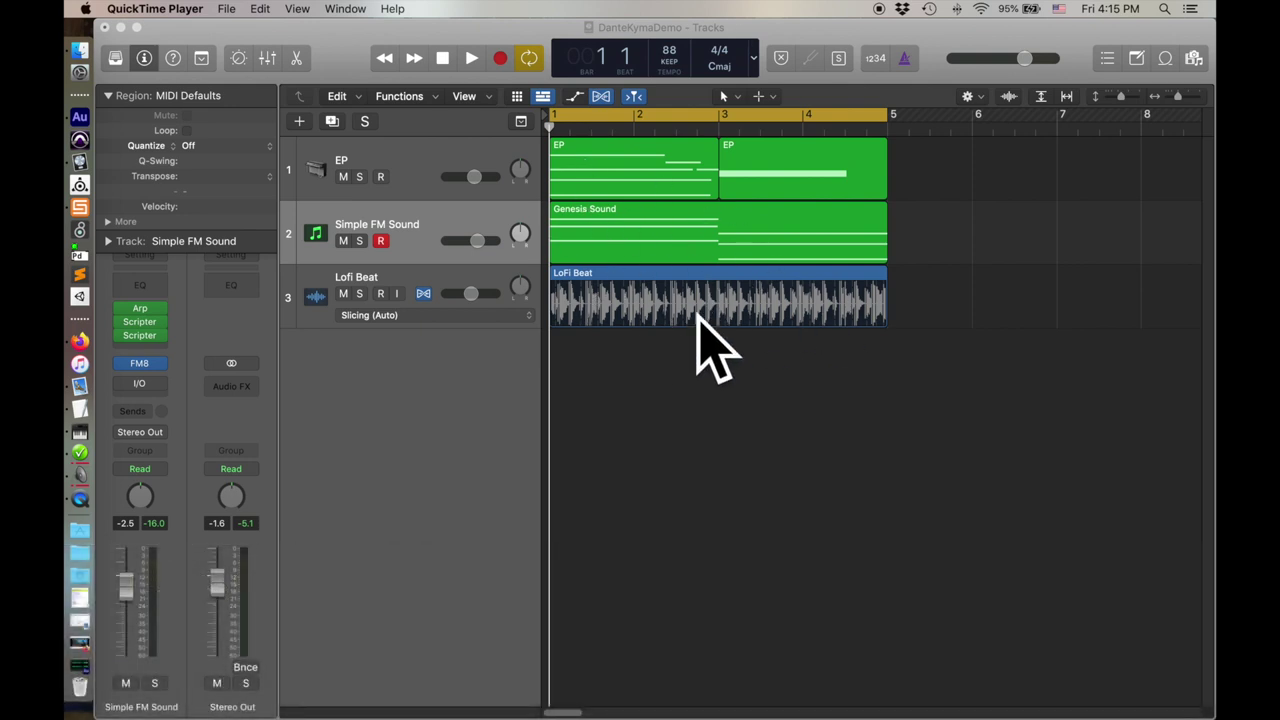
# Step: Activate the Logic Pro X project and start playback from the beginning
pyautogui.click(712, 375)
pyautogui.press('space')
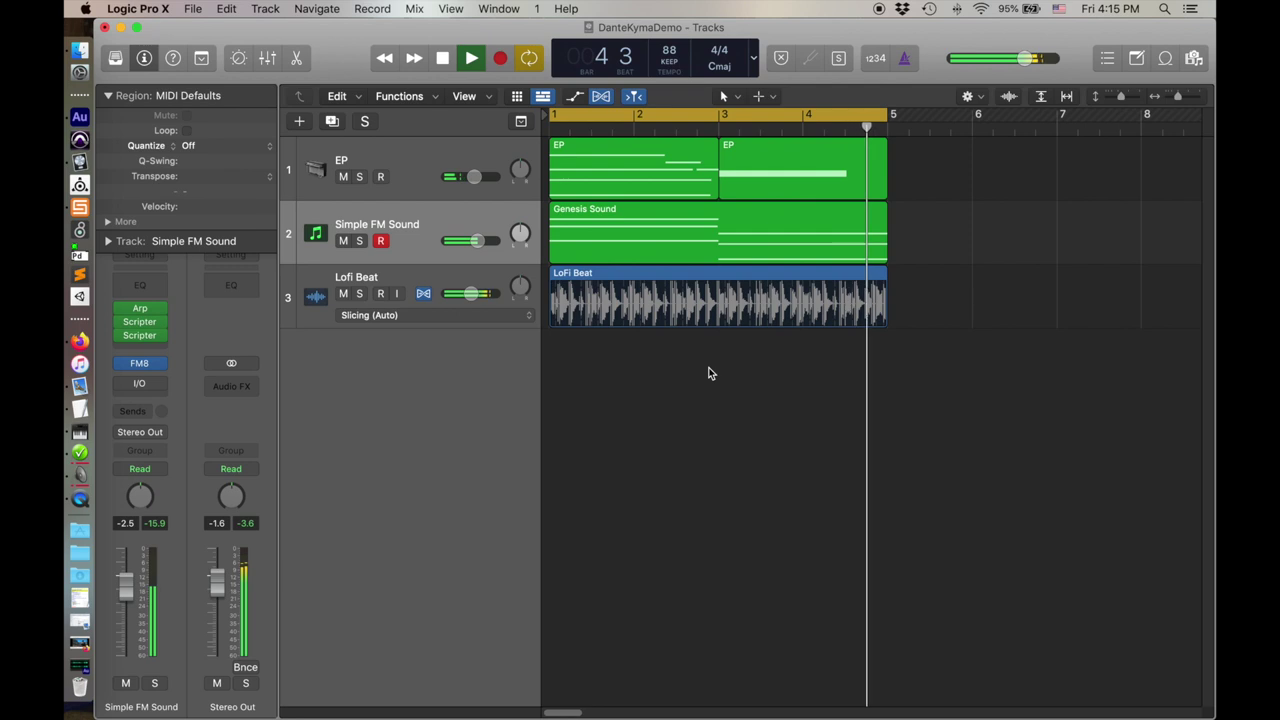
# Step: Select the Genesis Sound region, solo the Simple FM Sound track and audition it from bar 1
pyautogui.press('space')
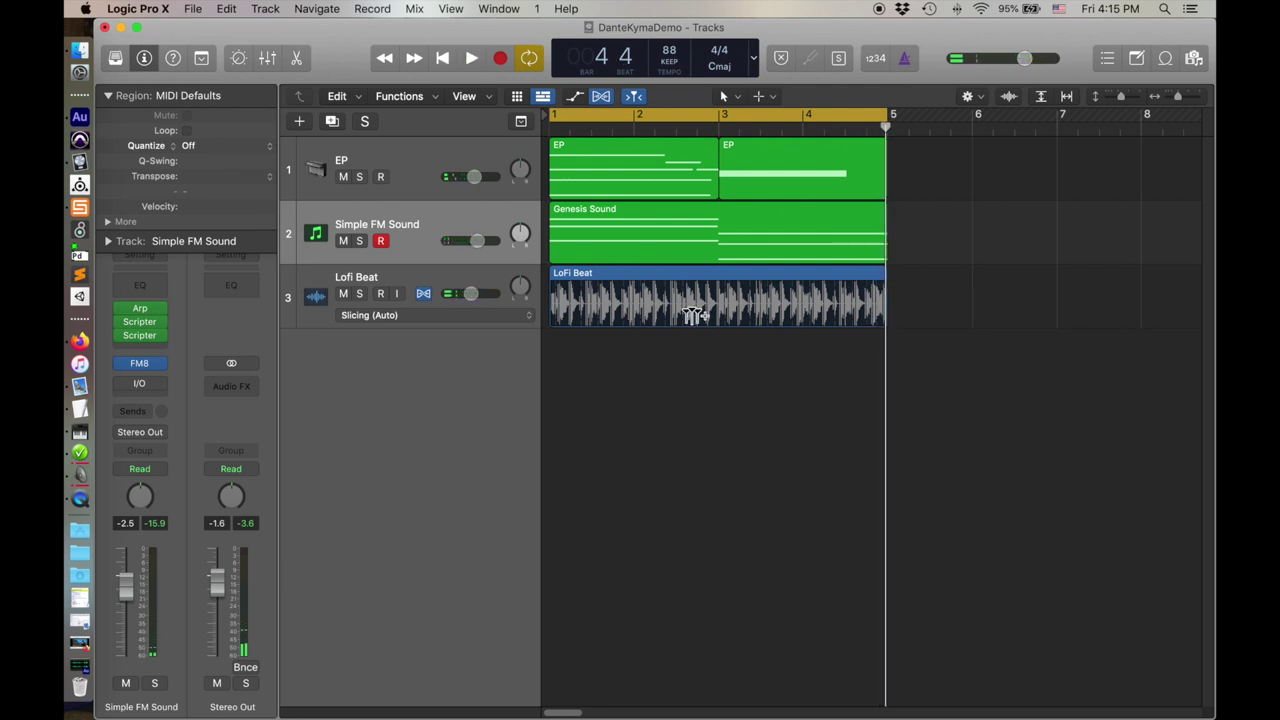
pyautogui.click(638, 234)
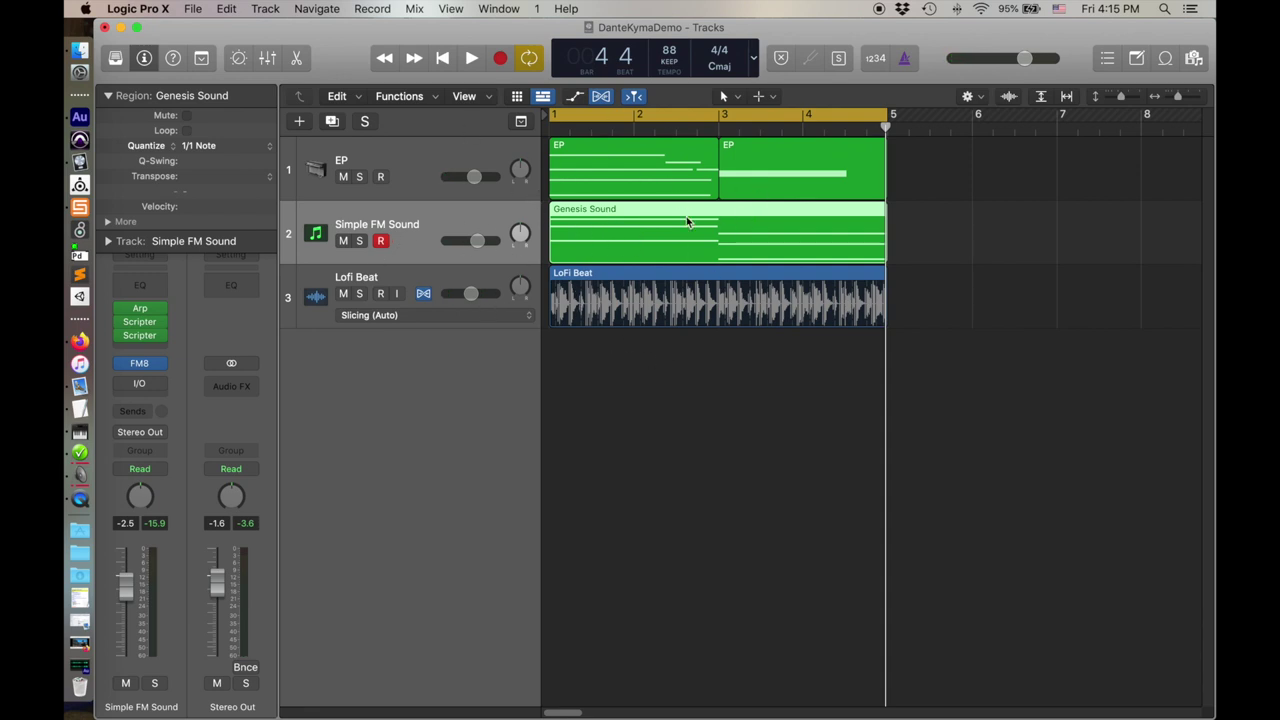
pyautogui.click(359, 241)
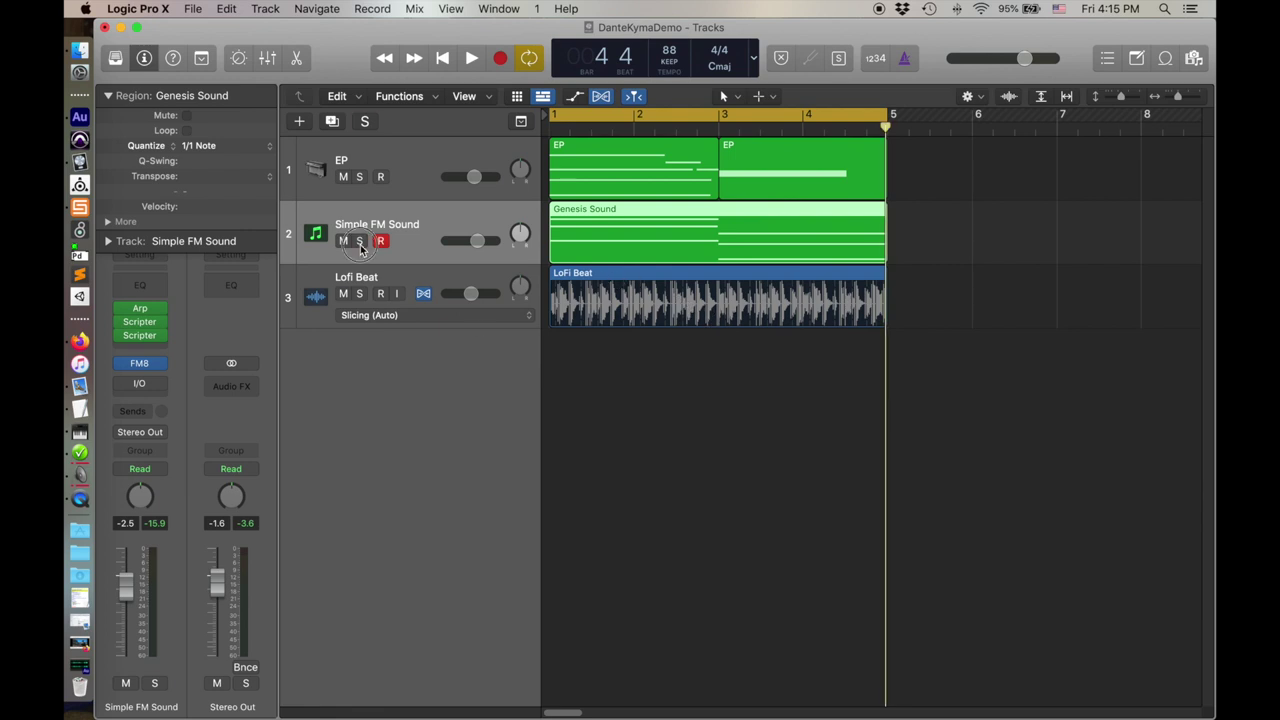
pyautogui.press('space')
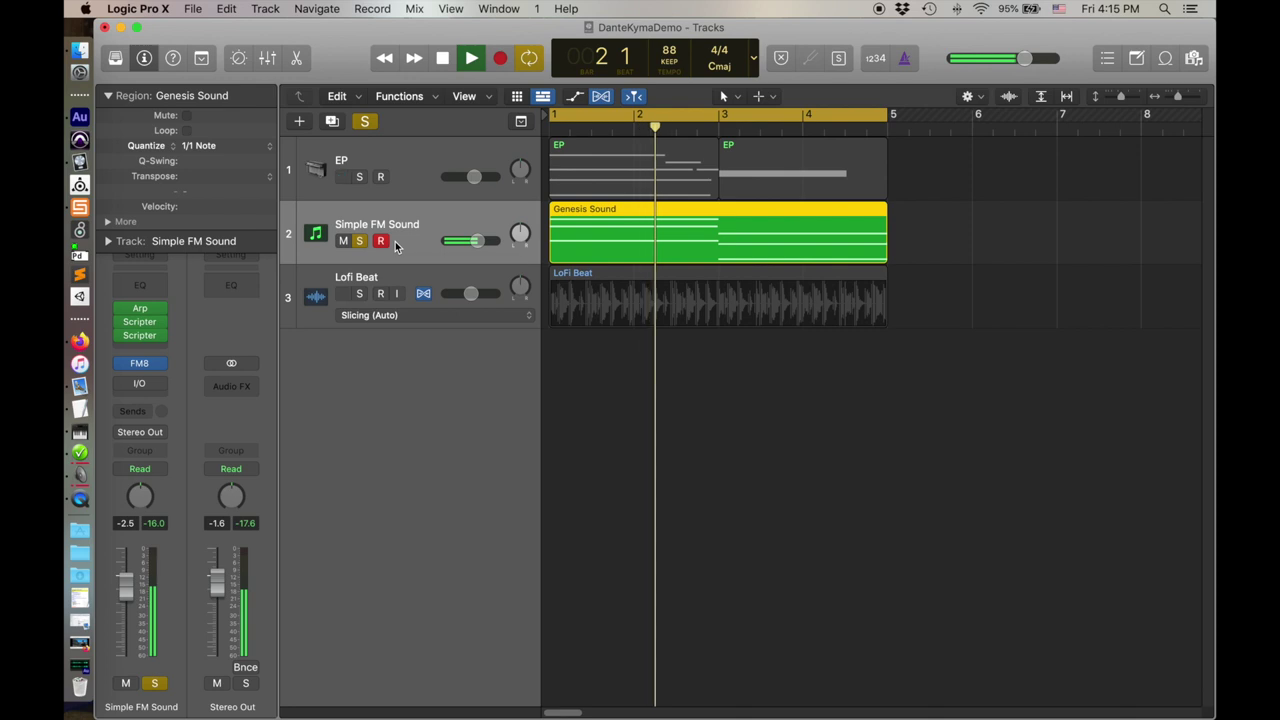
pyautogui.press('space')
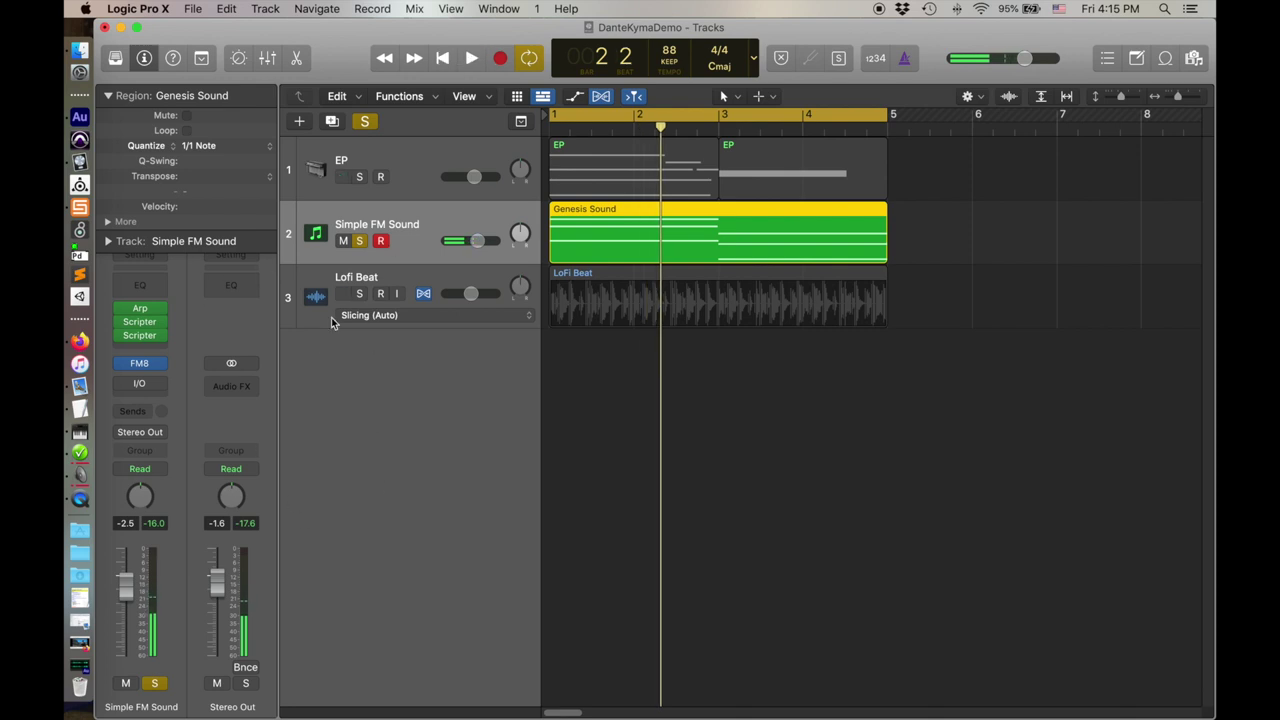
# Step: Insert a stereo I/O plug-in into an empty Audio FX slot on the Simple FM Sound channel
pyautogui.click(158, 382)
pyautogui.click(207, 373)
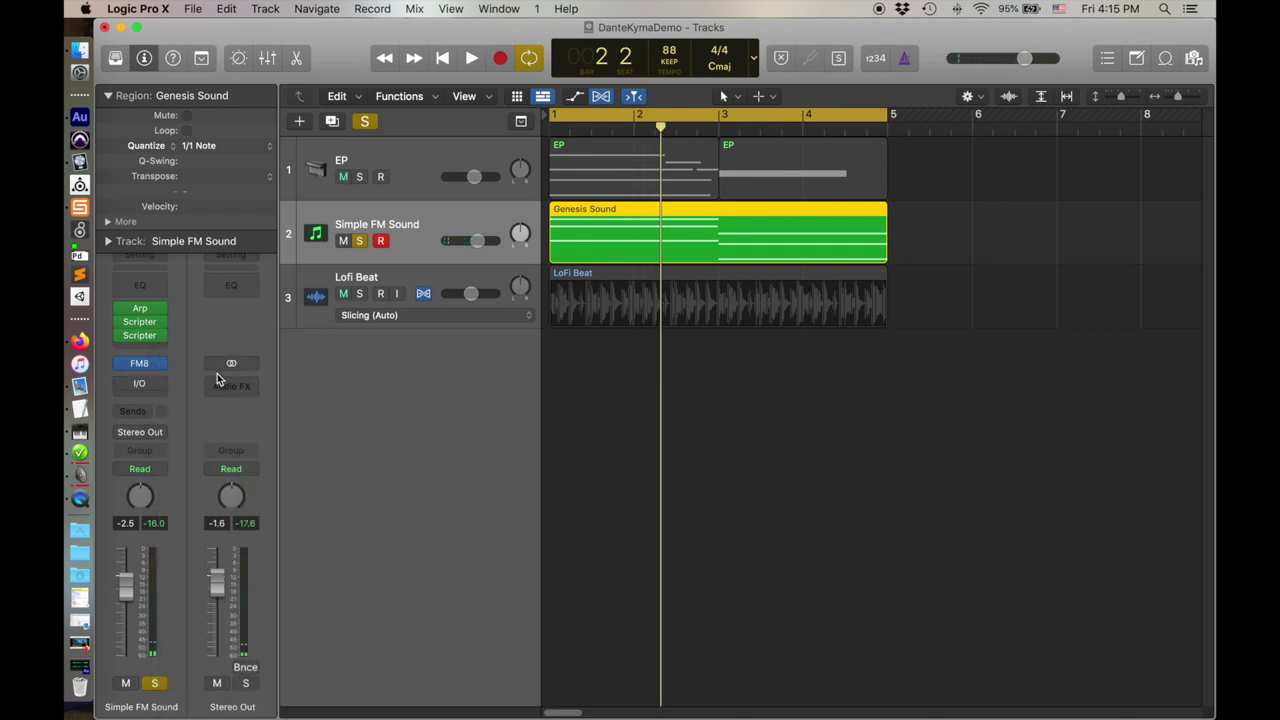
pyautogui.click(158, 388)
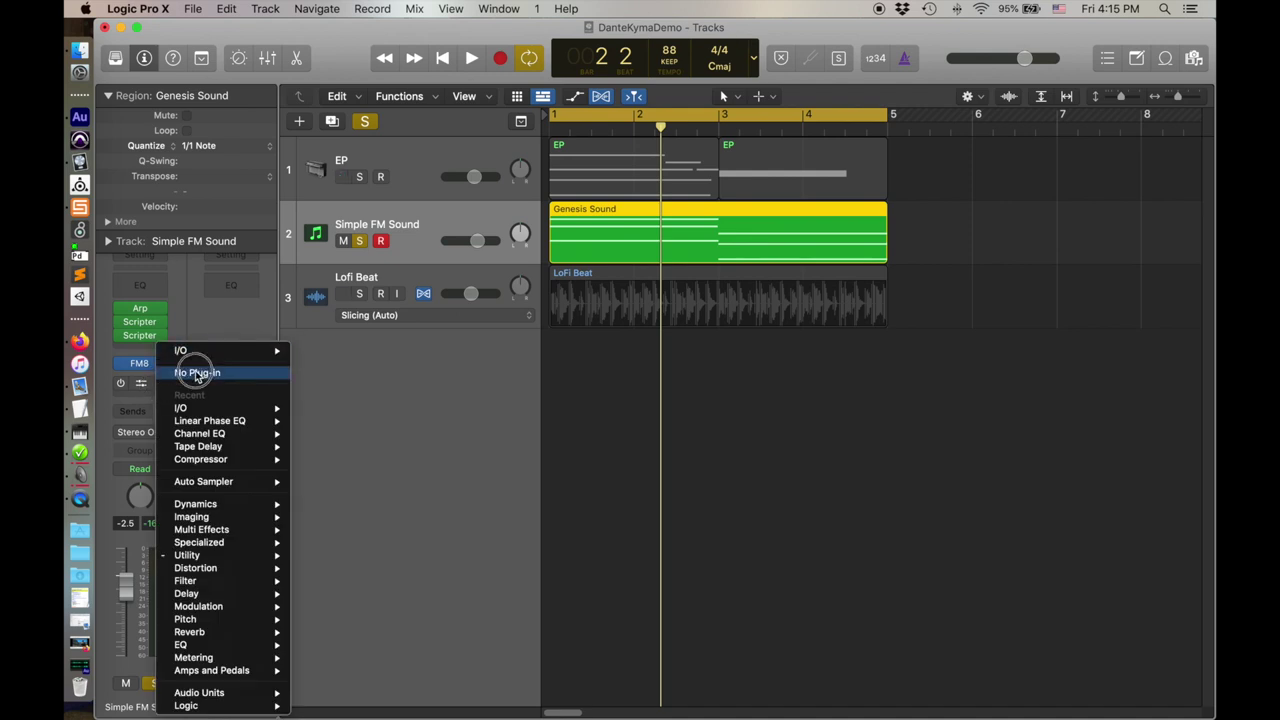
pyautogui.click(170, 372)
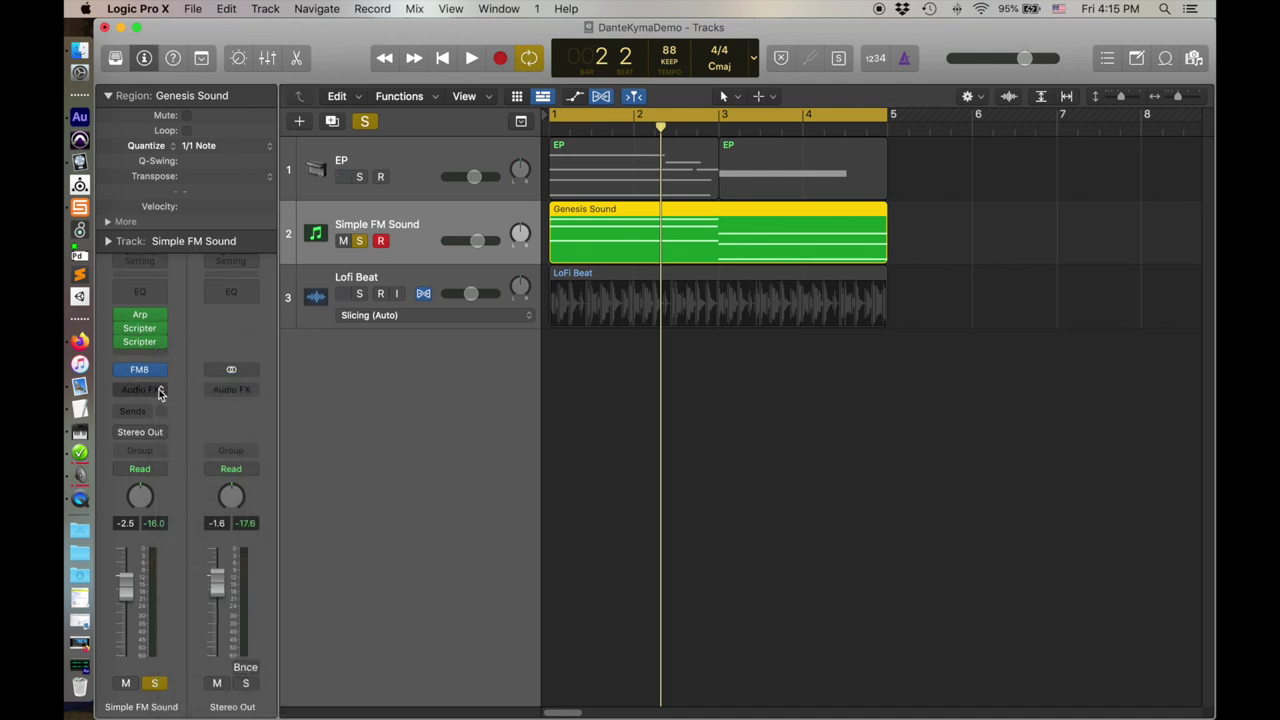
pyautogui.click(158, 390)
pyautogui.click(159, 391)
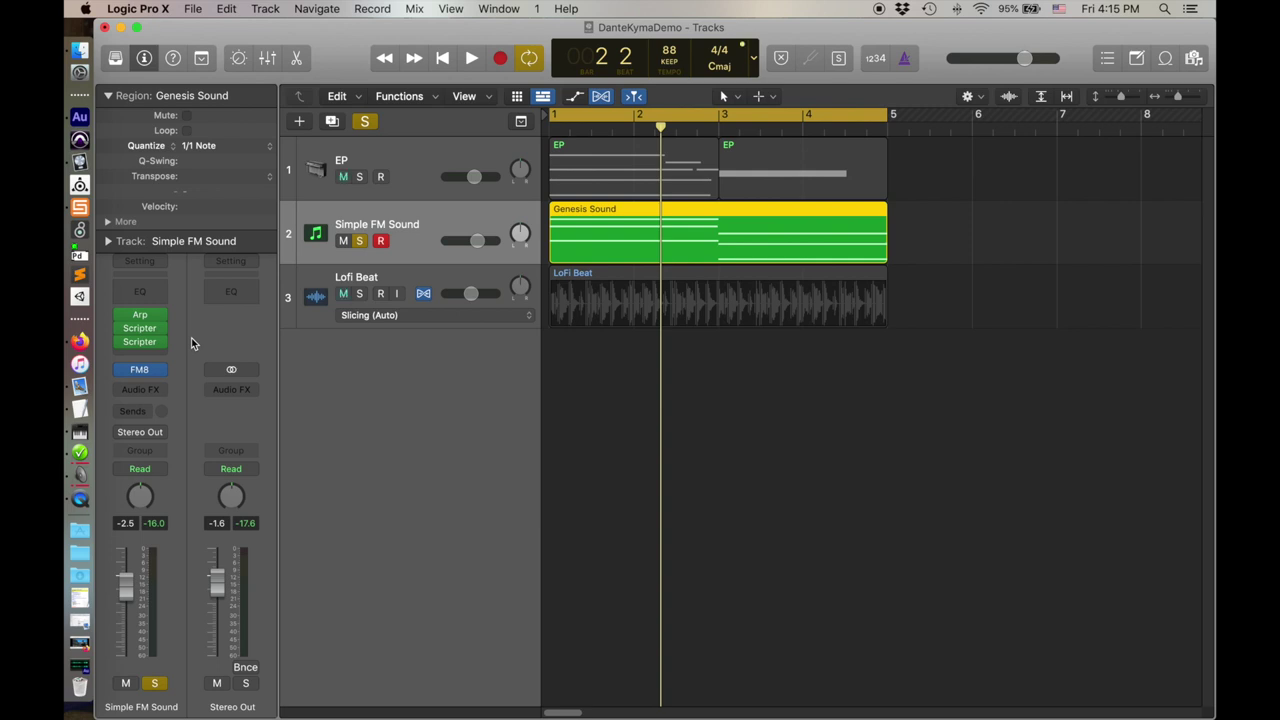
pyautogui.click(159, 392)
pyautogui.moveTo(160, 425)
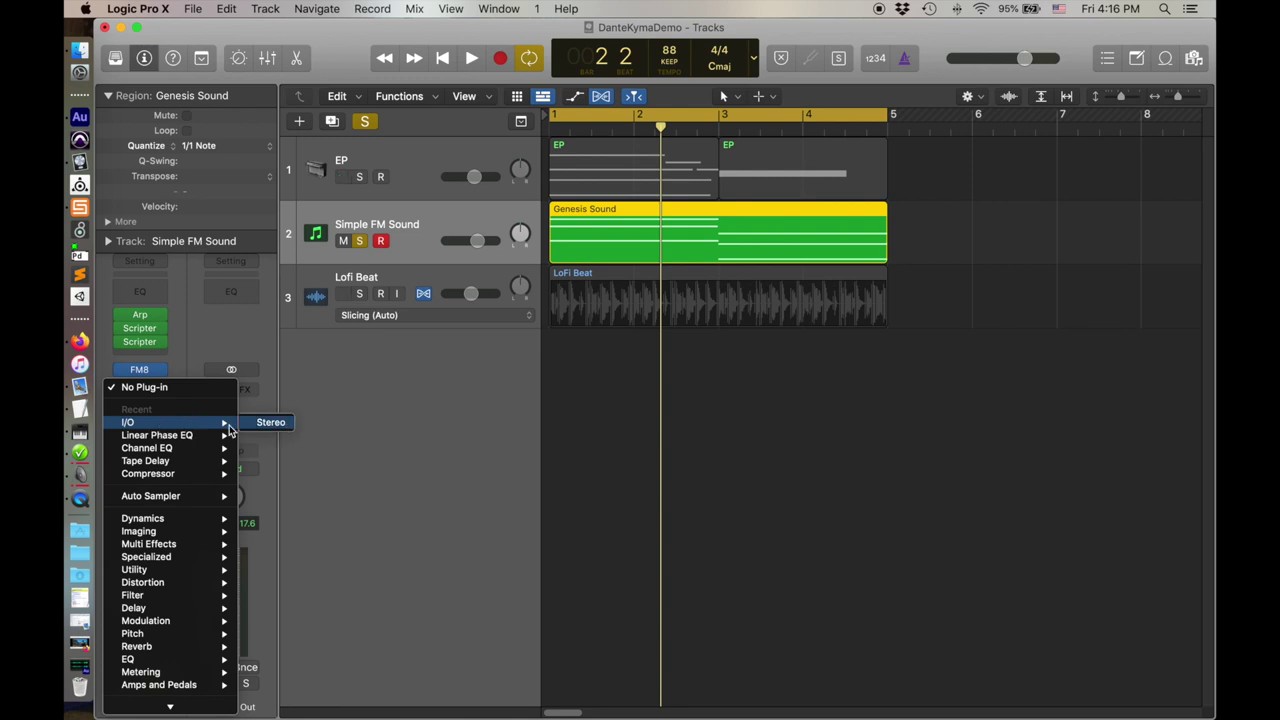
pyautogui.click(262, 424)
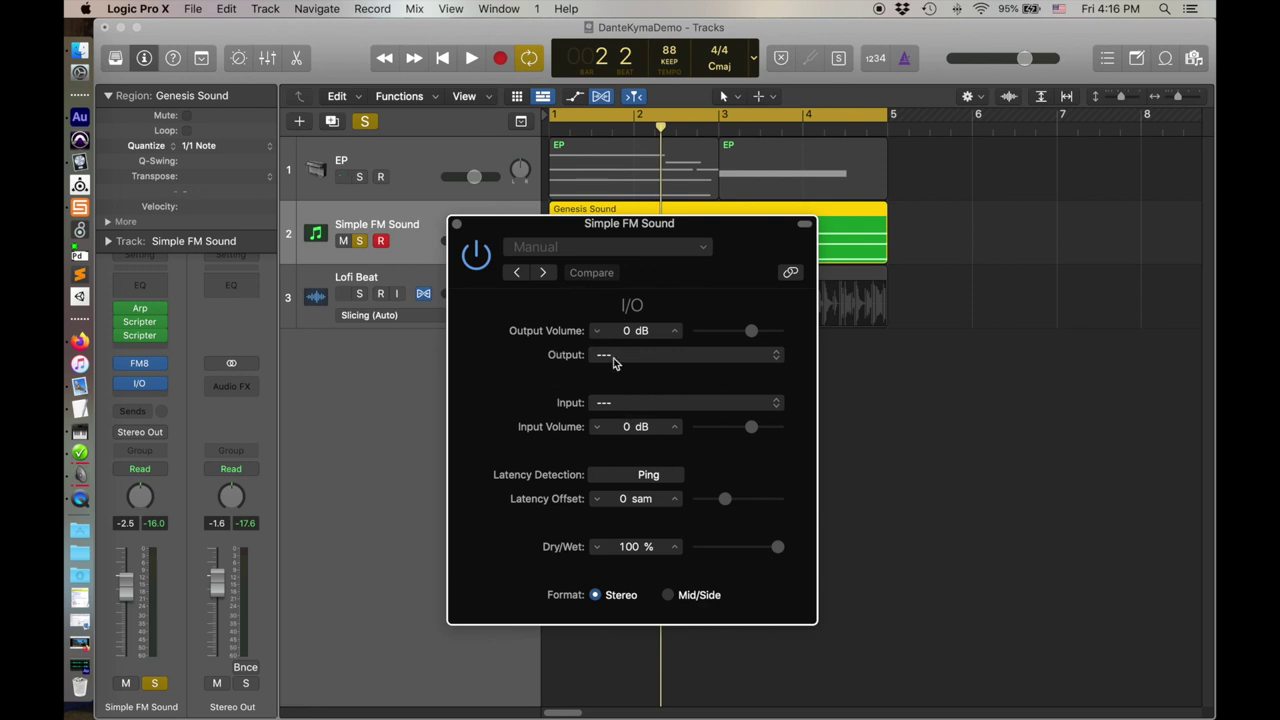
# Step: Set the I/O plug-in output to 9-10 (Dante 1-2 To Paca) and check the Dante and Firebox channels
pyautogui.click(641, 358)
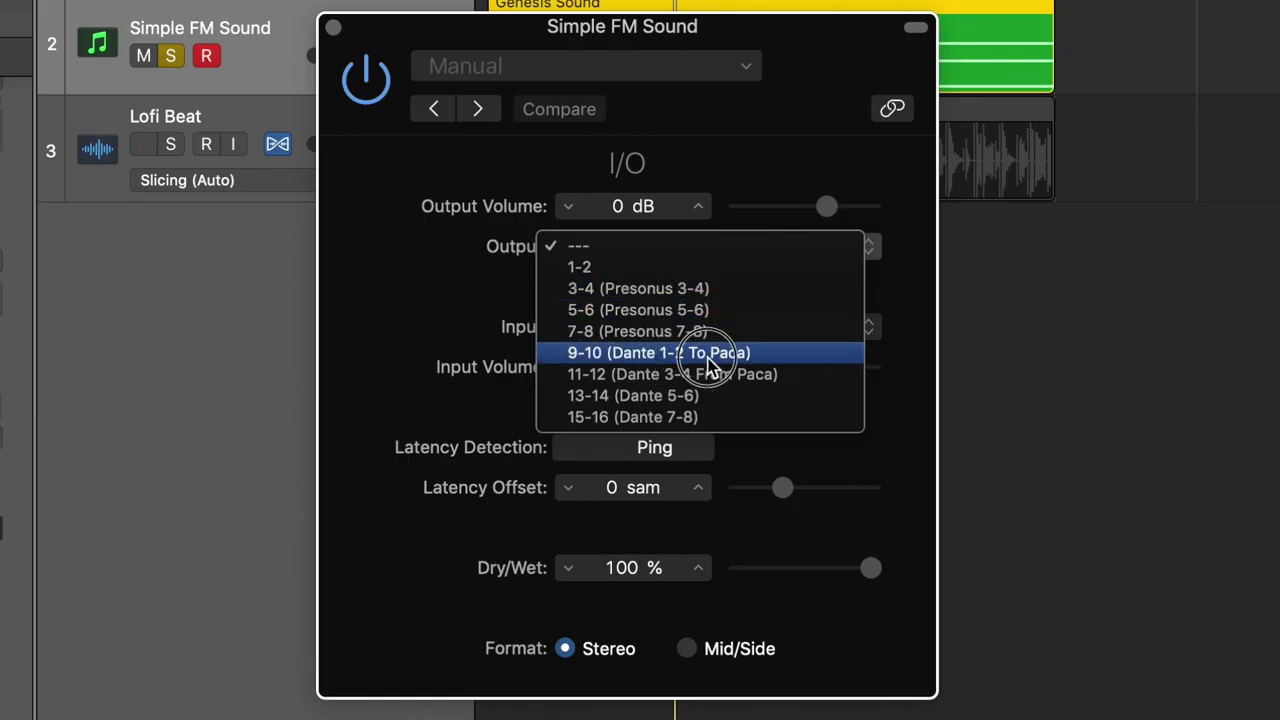
pyautogui.click(708, 358)
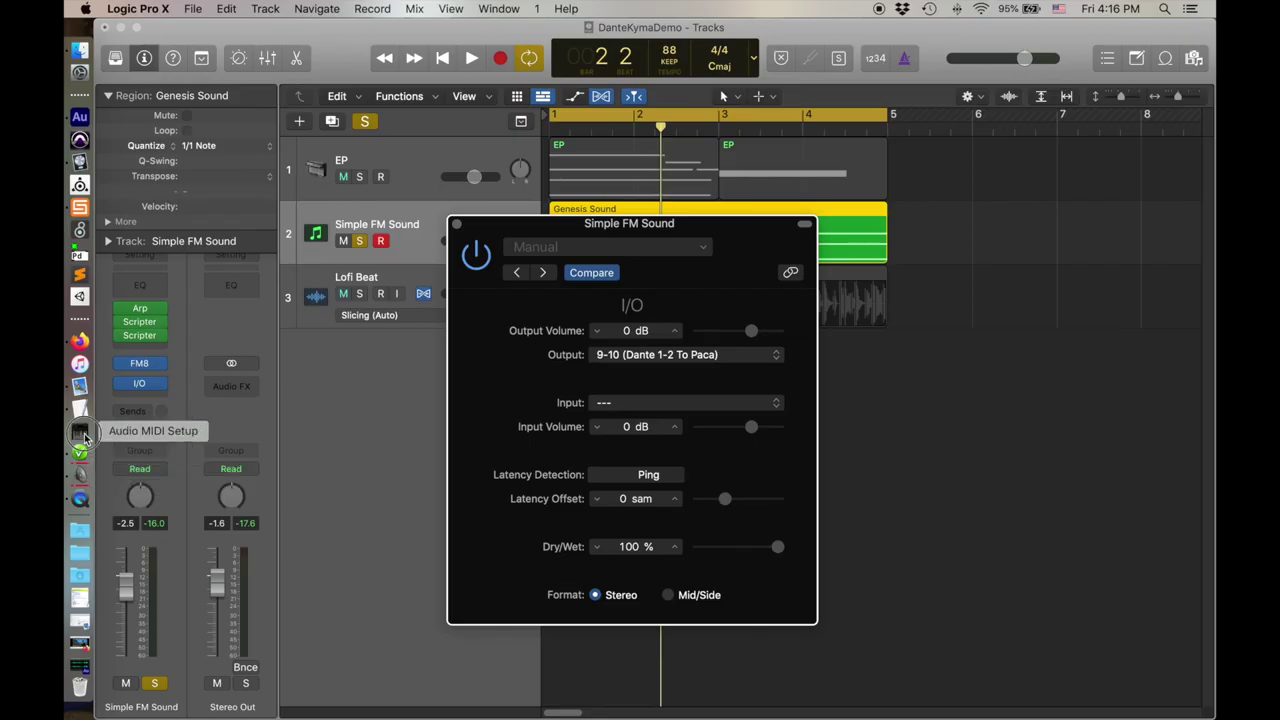
pyautogui.click(80, 430)
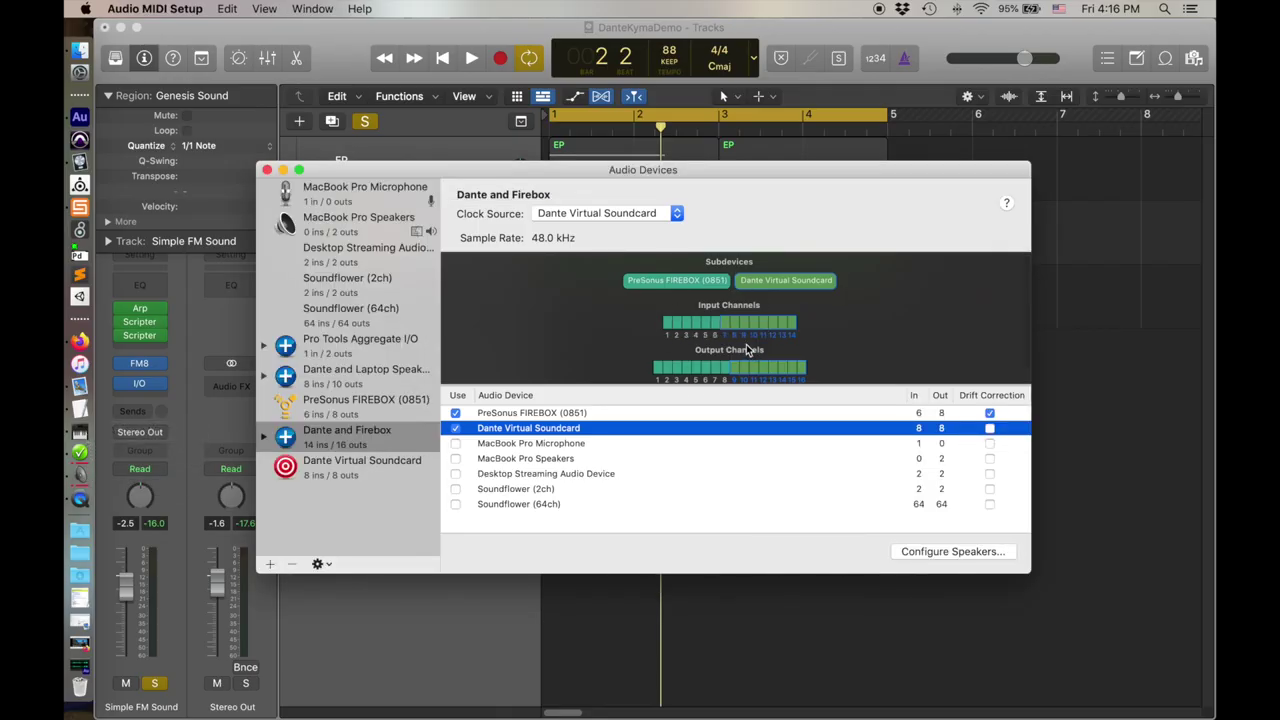
pyautogui.scroll(-1, 733, 372)
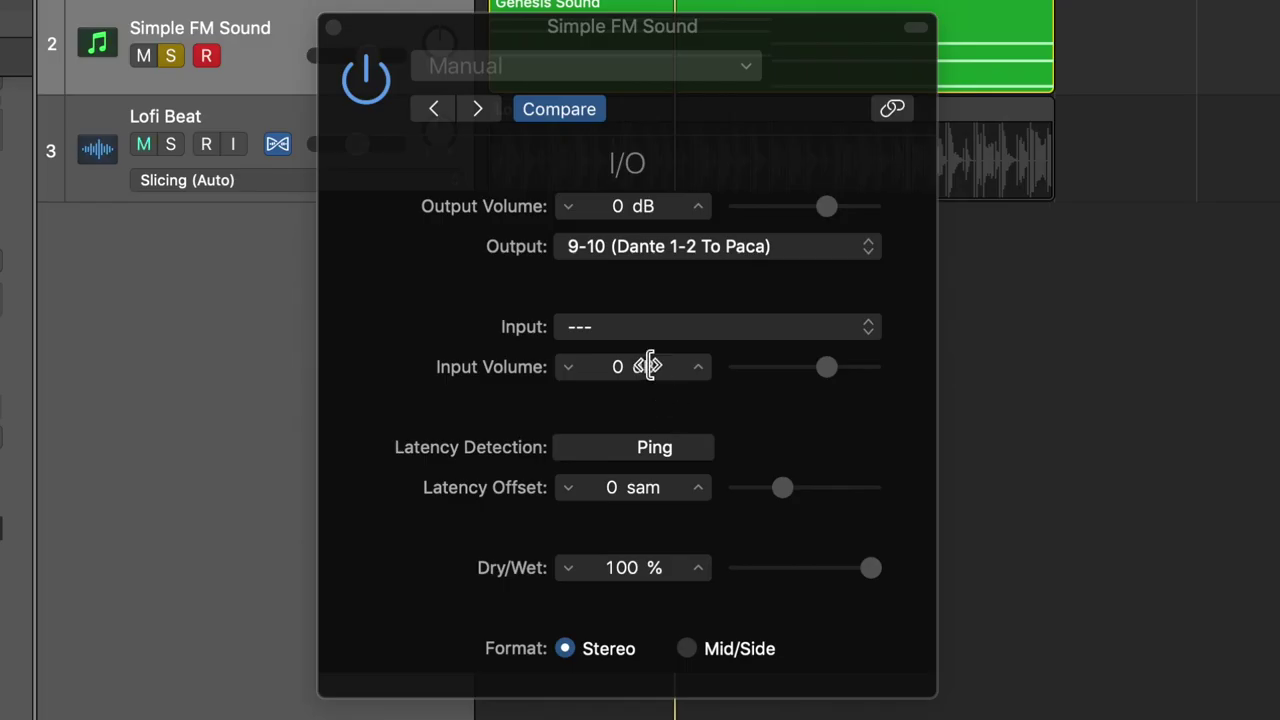
# Step: Set the I/O plug-in input to 9-10 (Dante 3-4 From Paca)
pyautogui.click(643, 404)
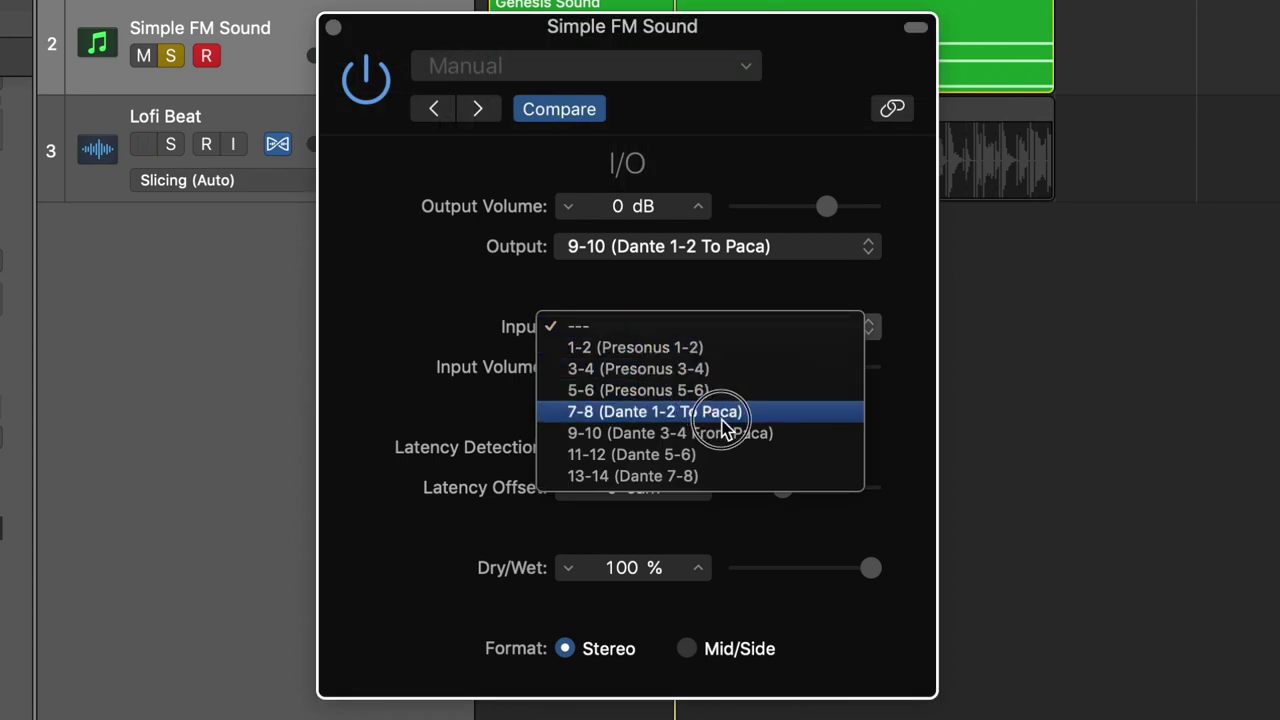
pyautogui.click(745, 448)
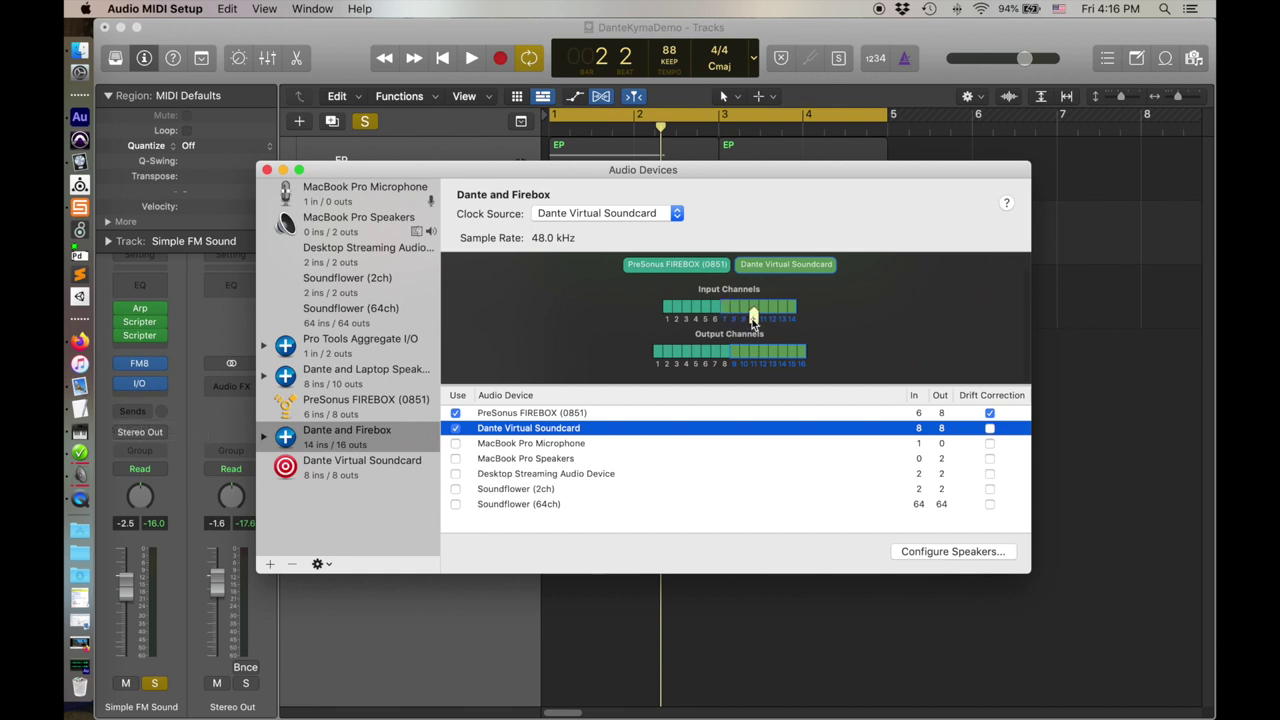
pyautogui.click(80, 452)
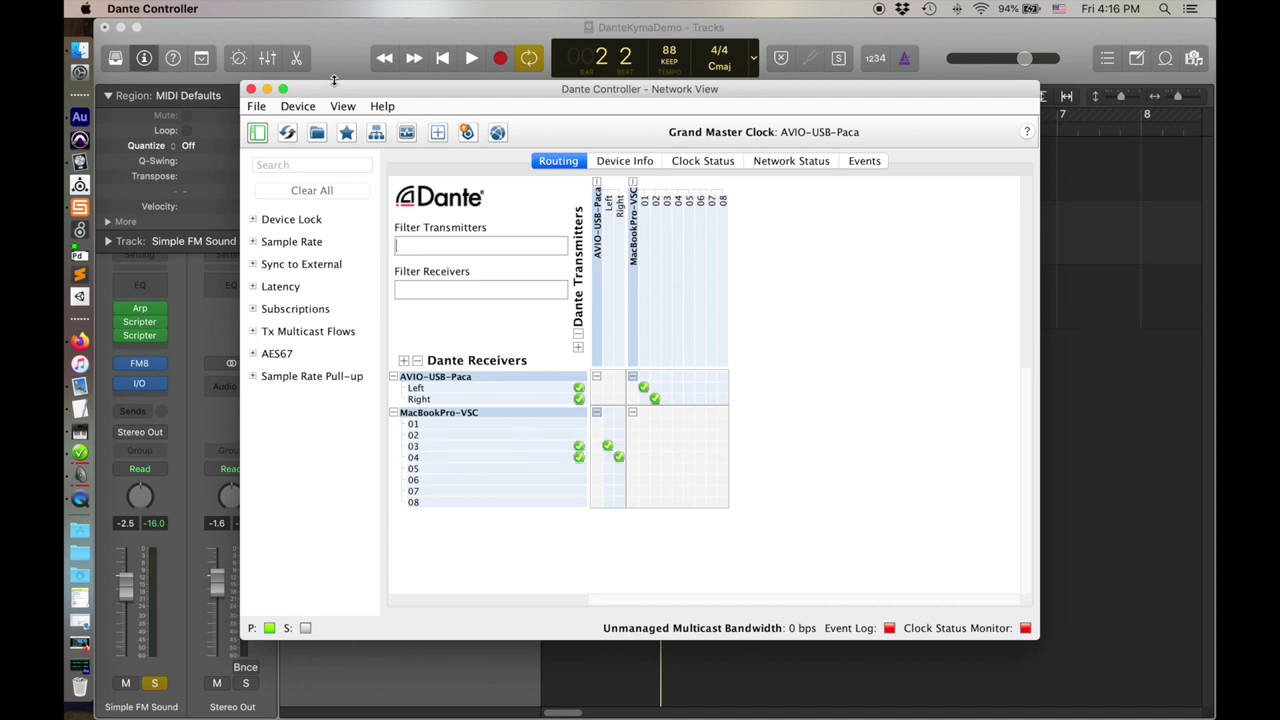
# Step: Return to Logic Pro X's I/O plug-in settings and start project playback
pyautogui.click(285, 52)
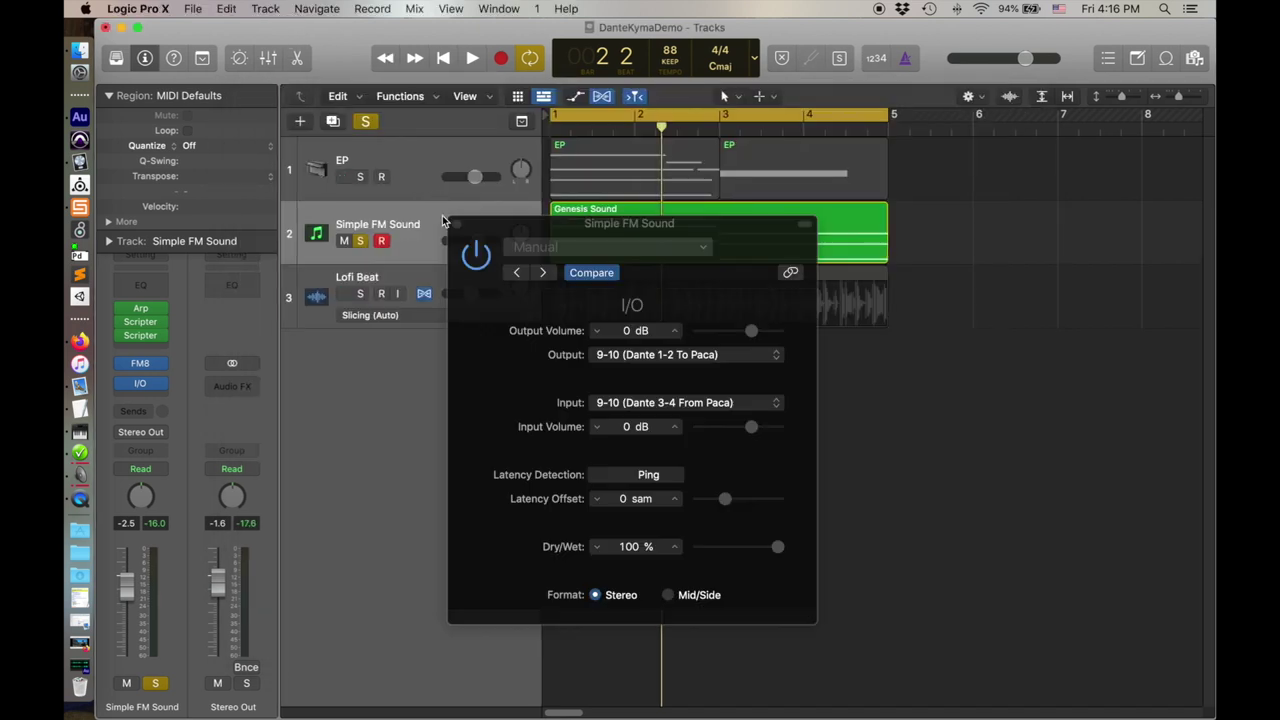
pyautogui.click(471, 58)
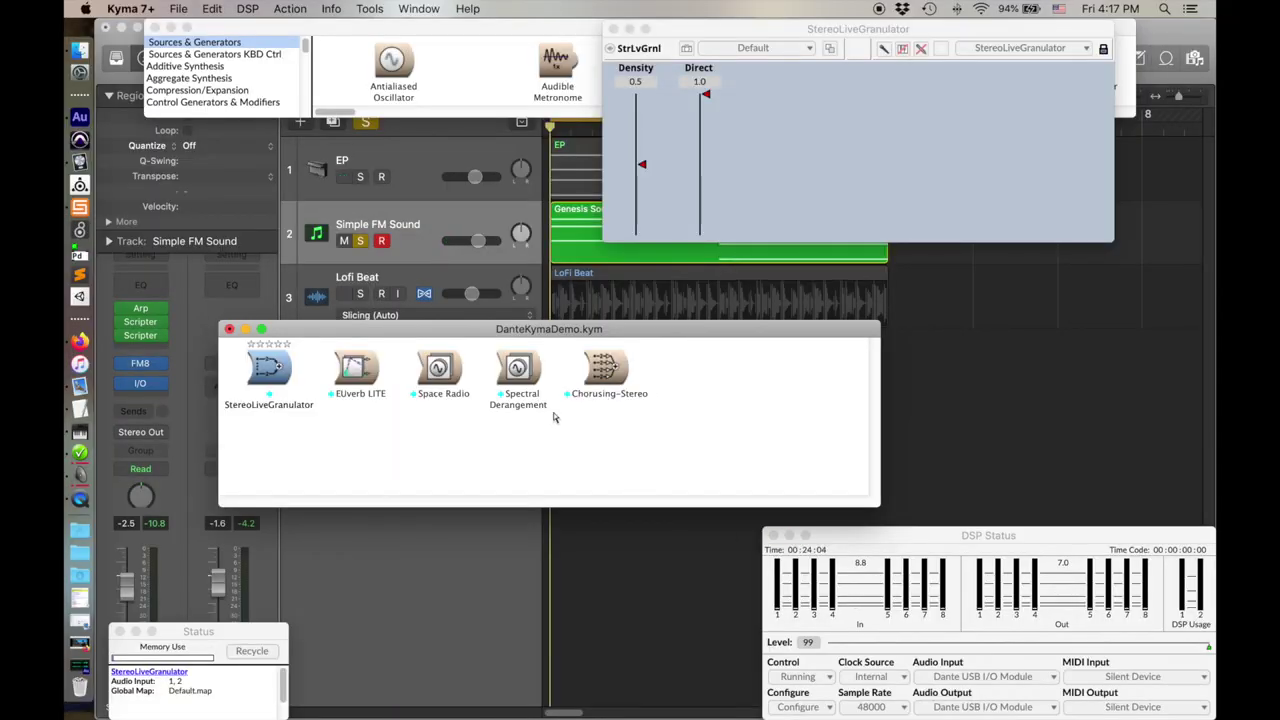
# Step: Browse the five DanteKymaDemo sounds, from EUverb LITE through Chorusing-Stereo and StereoLiveGranulator
pyautogui.click(555, 418)
pyautogui.click(350, 370)
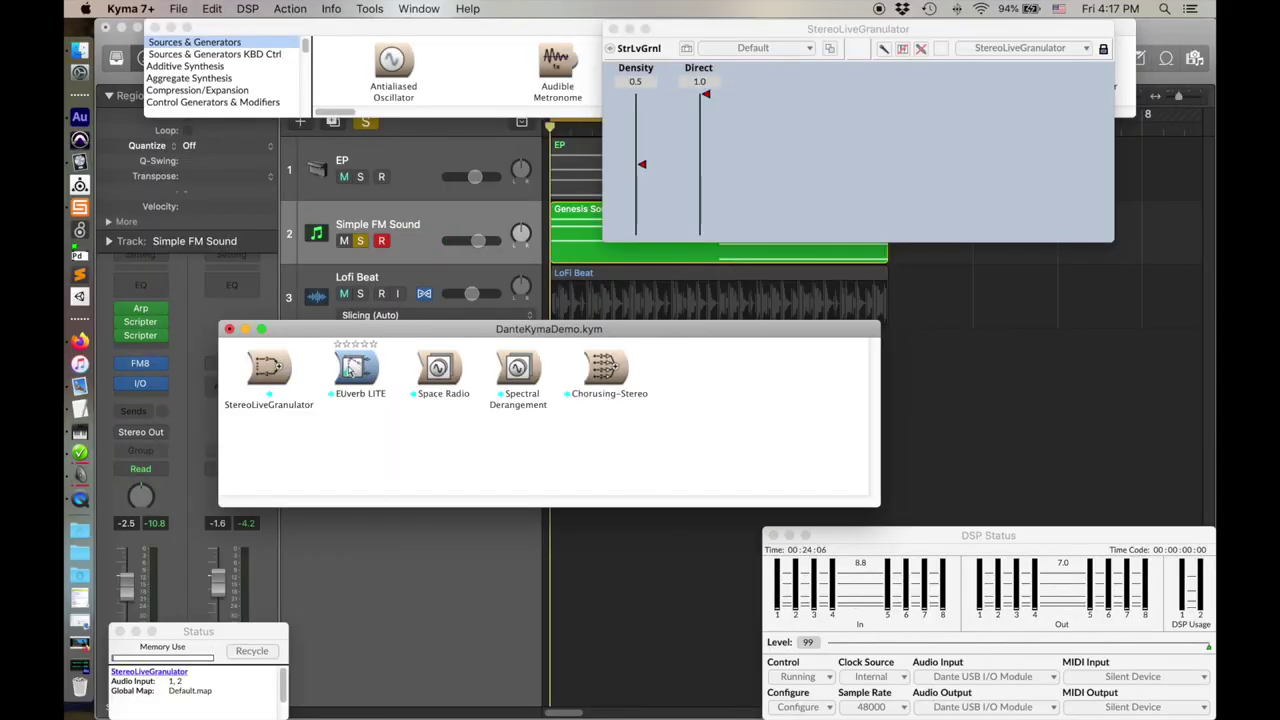
pyautogui.click(451, 371)
pyautogui.click(517, 368)
pyautogui.click(600, 370)
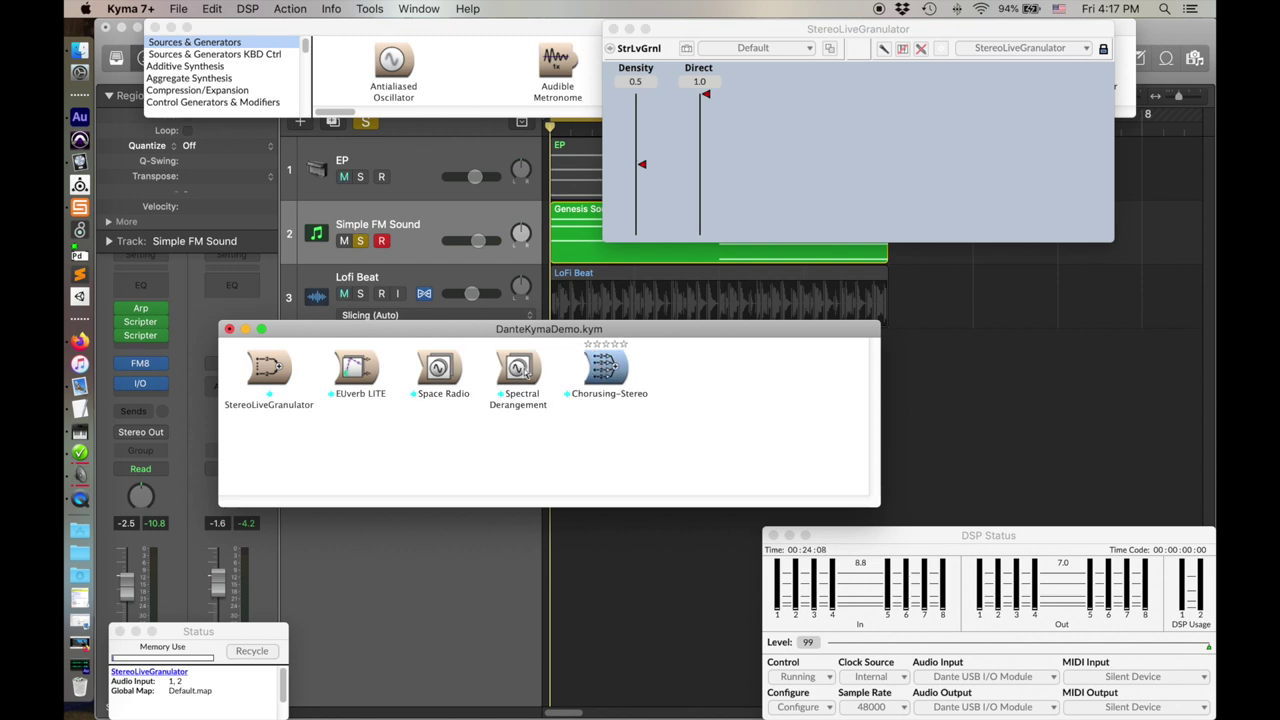
pyautogui.click(522, 370)
pyautogui.click(434, 368)
pyautogui.click(356, 368)
pyautogui.click(276, 366)
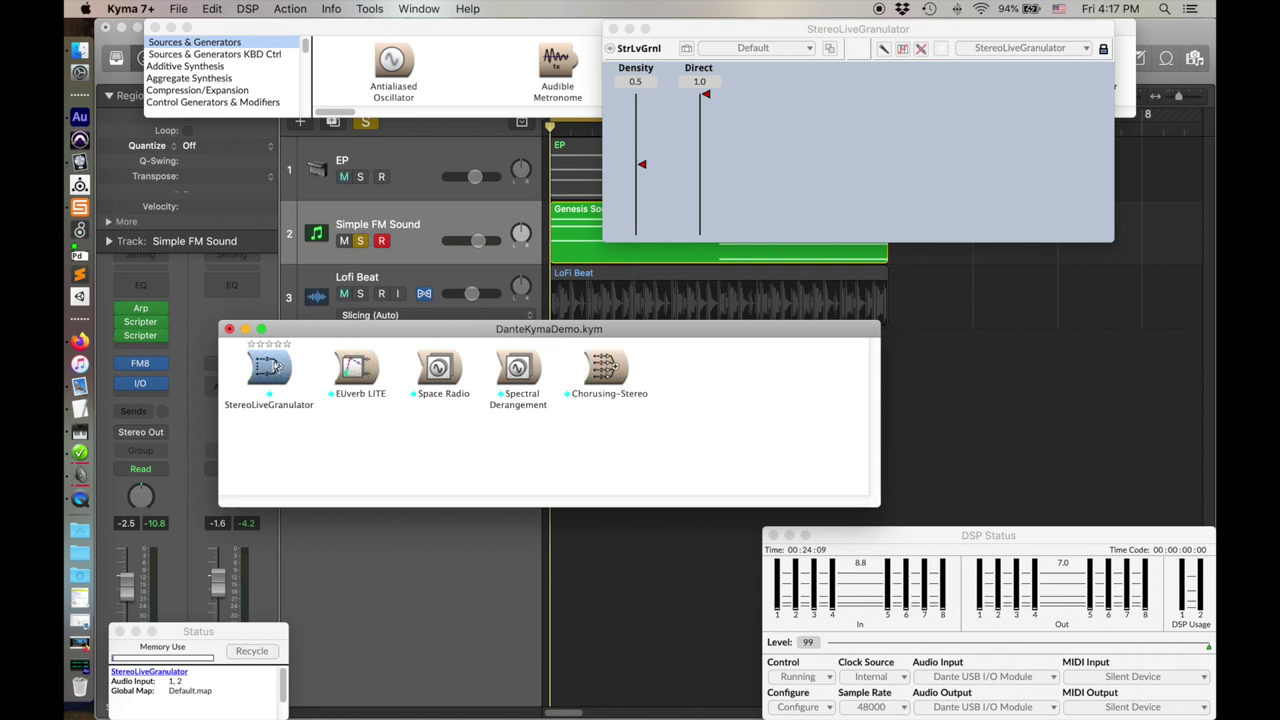
# Step: Select Chorusing-Stereo, compile and start it, then bring Logic Pro X back
pyautogui.click(621, 367)
pyautogui.moveTo(628, 373)
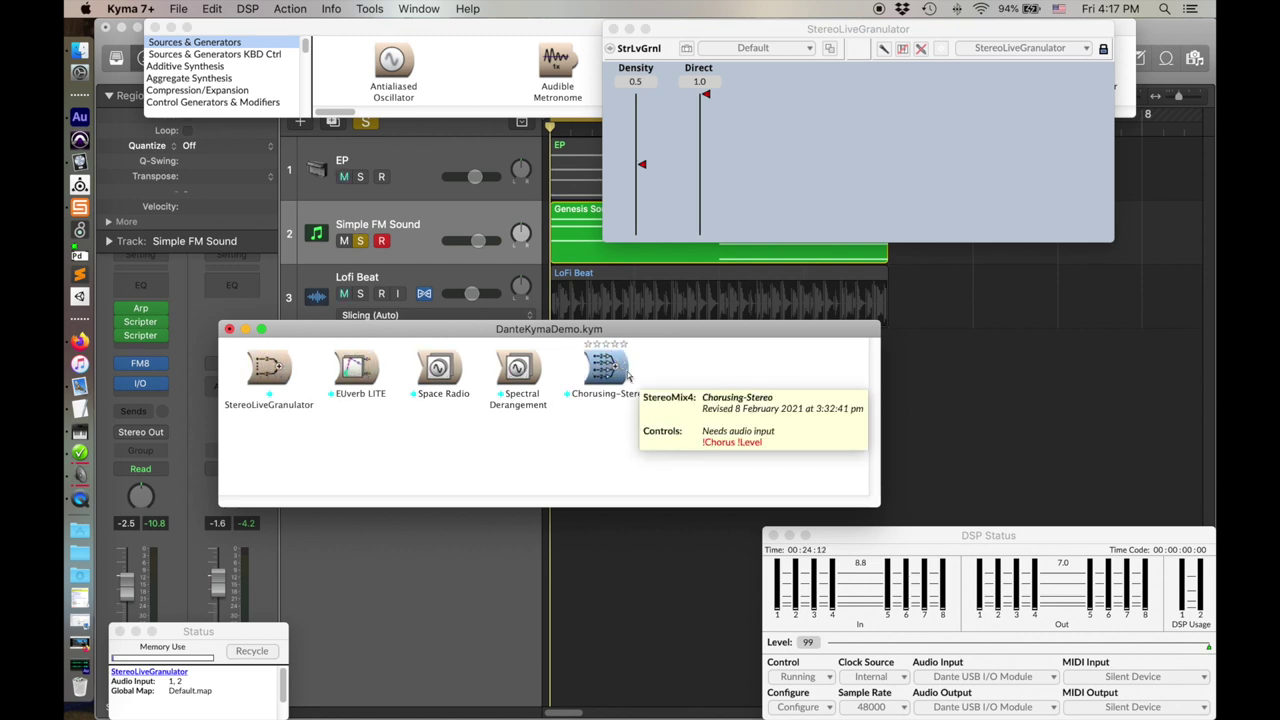
pyautogui.hotkey('ctrl', 'space')
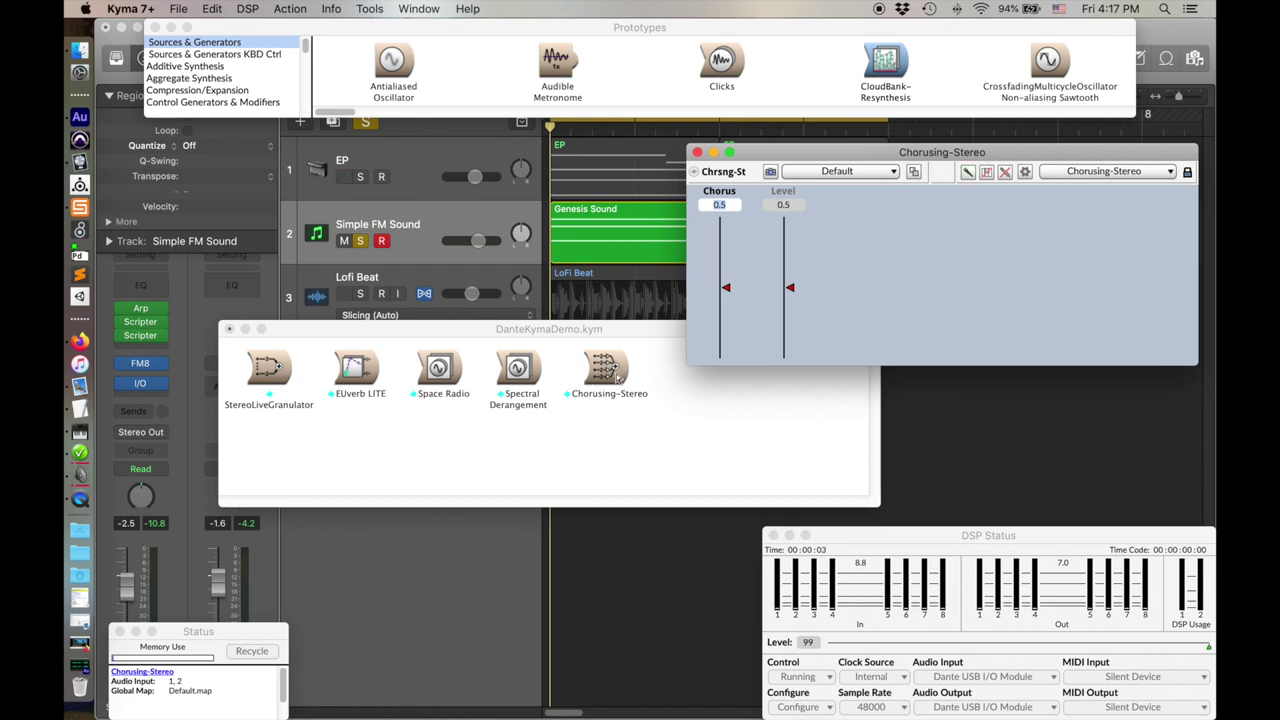
pyautogui.click(640, 652)
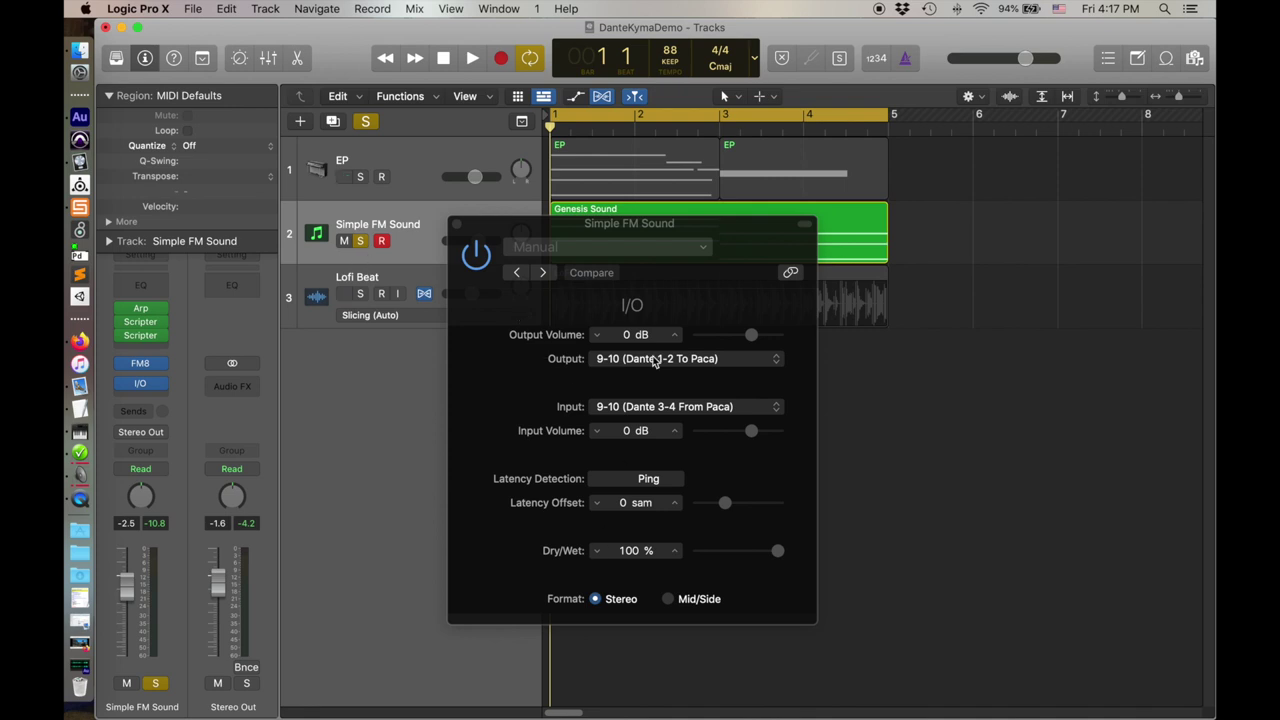
# Step: Play the project while switching between Kyma 7's signal meters and Logic Pro X
pyautogui.press('space')
pyautogui.click(79, 207)
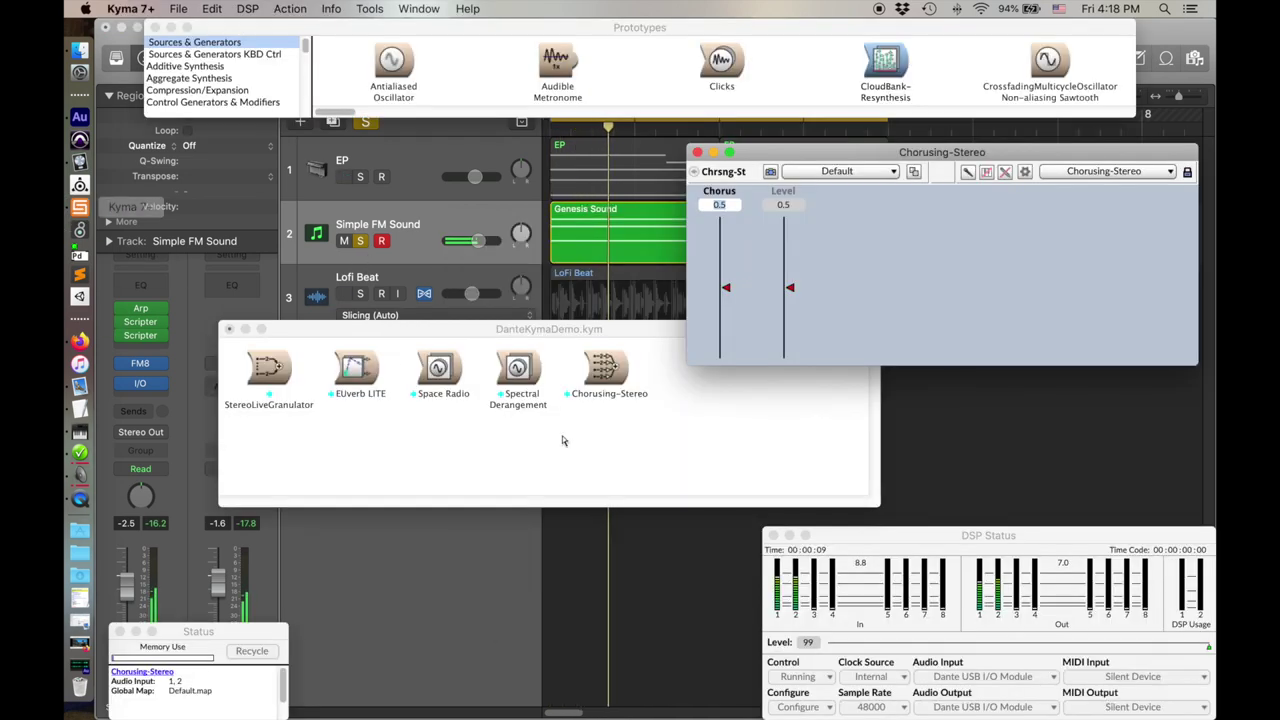
pyautogui.click(603, 543)
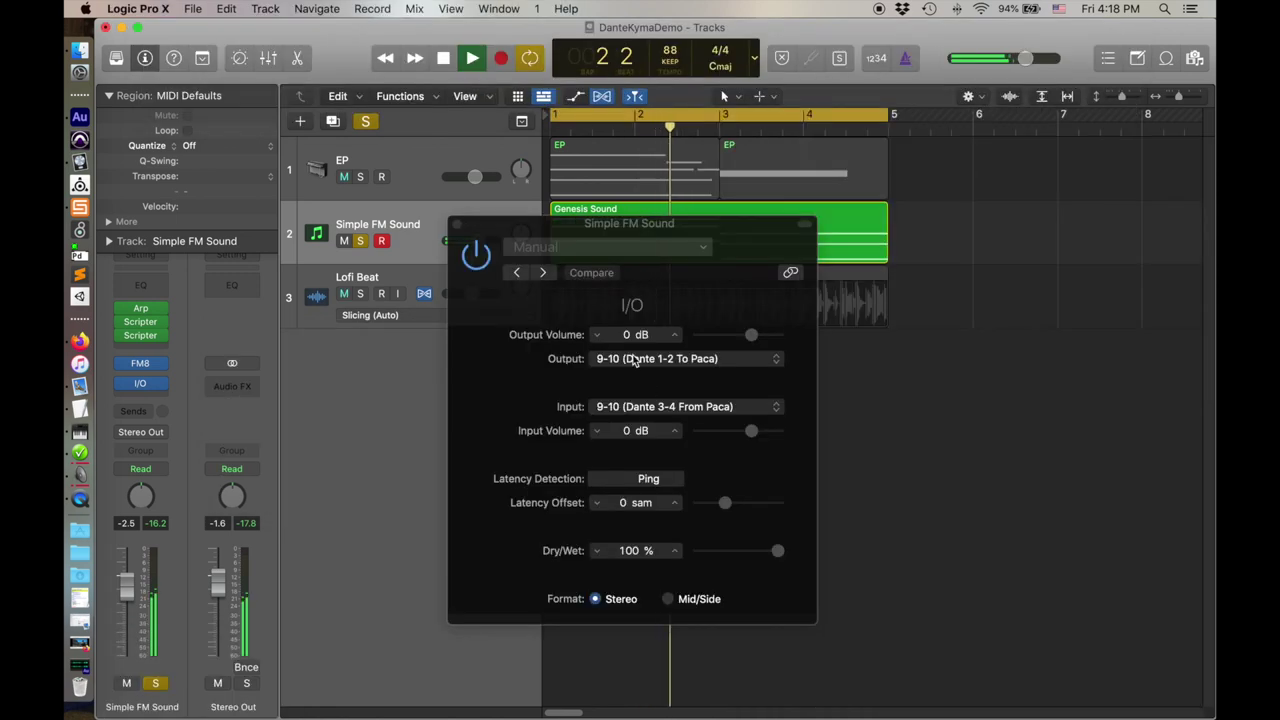
pyautogui.click(79, 207)
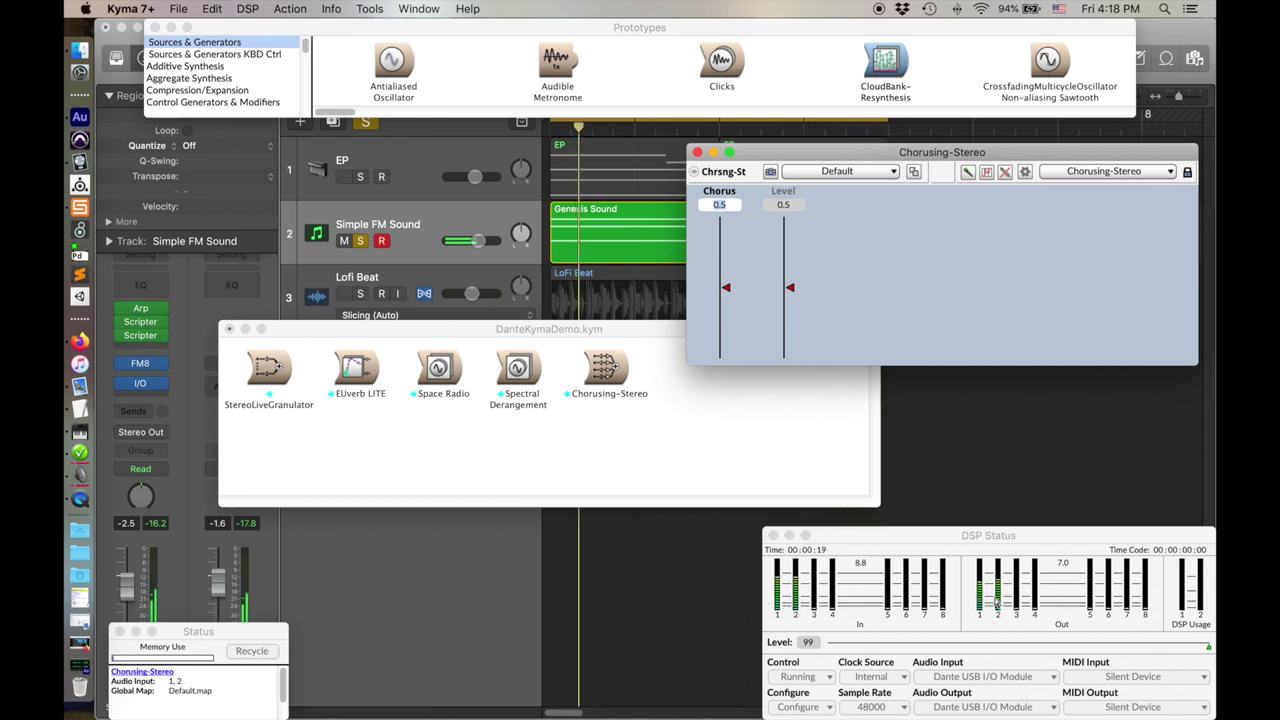
pyautogui.click(500, 591)
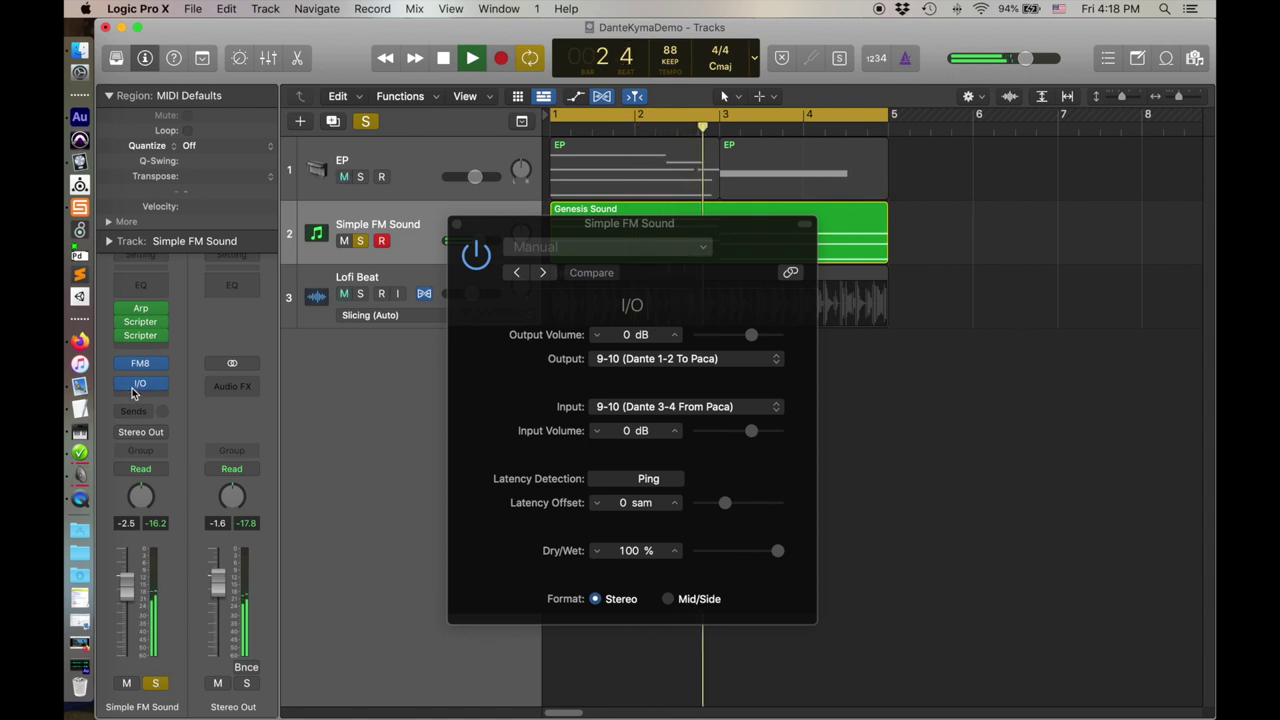
# Step: Bypass and re-enable the I/O plug-in to compare, then bring Kyma 7 forward
pyautogui.moveTo(121, 386)
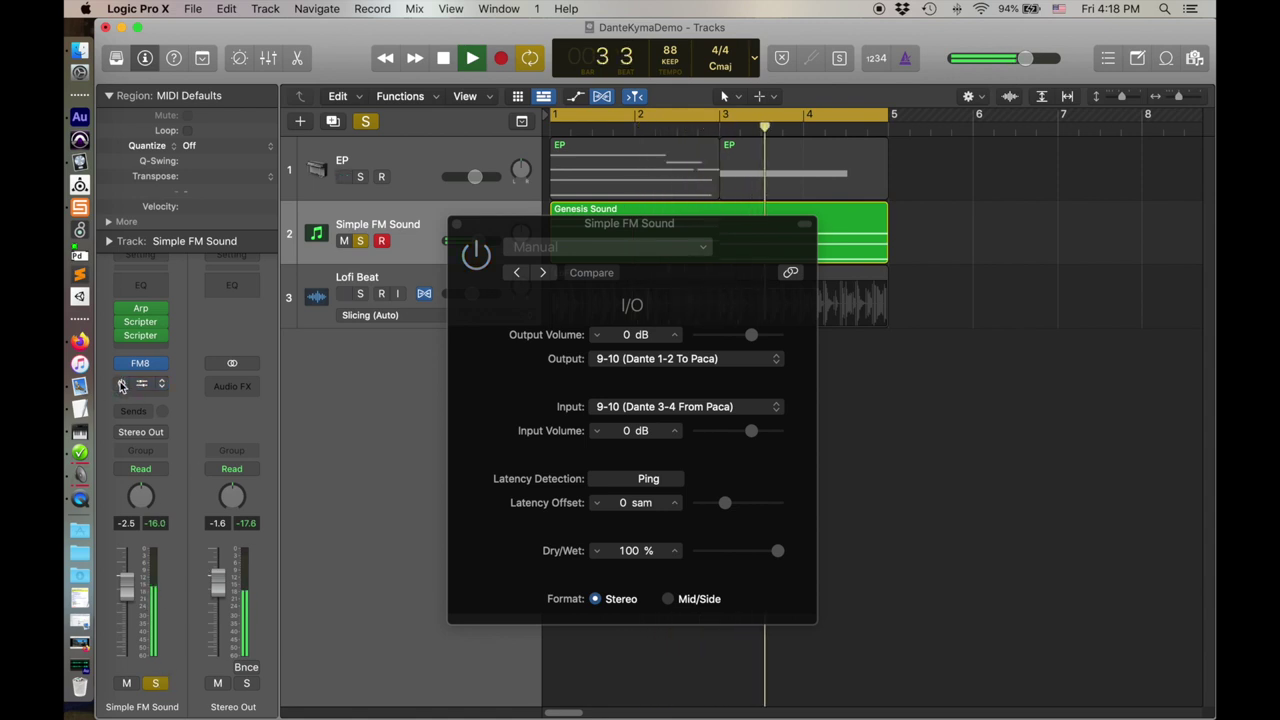
pyautogui.click(121, 386)
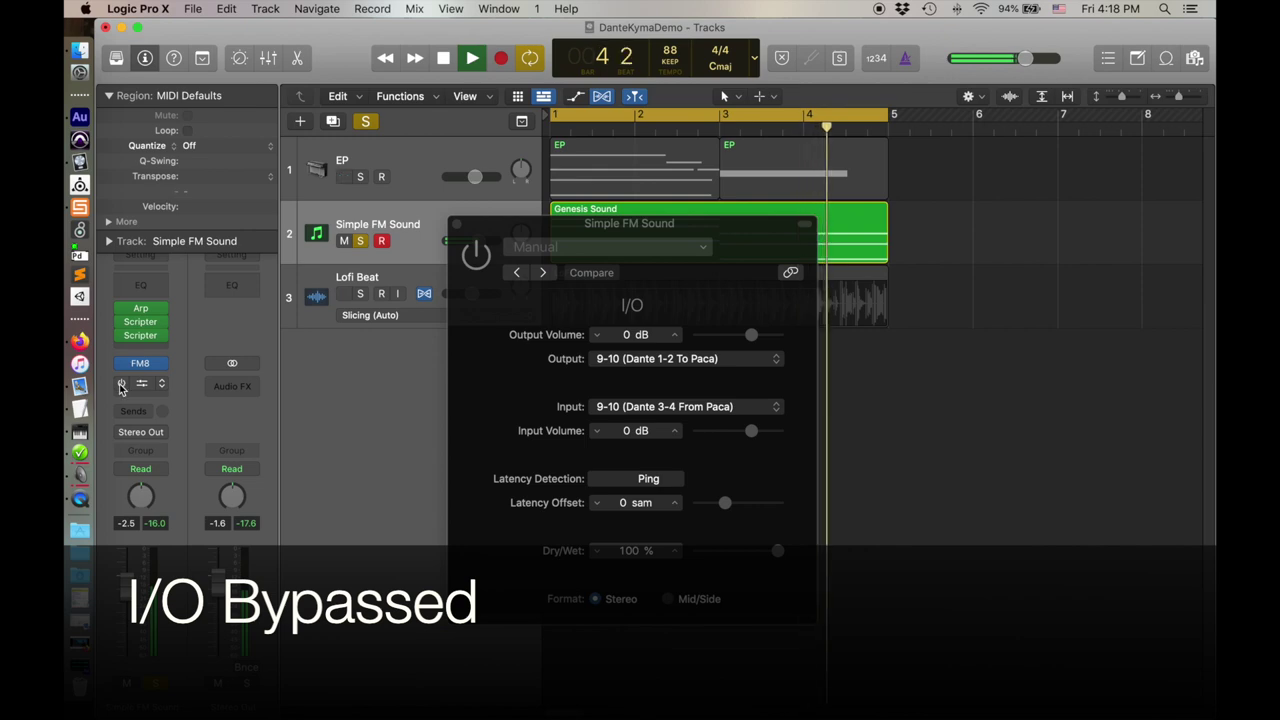
pyautogui.click(121, 386)
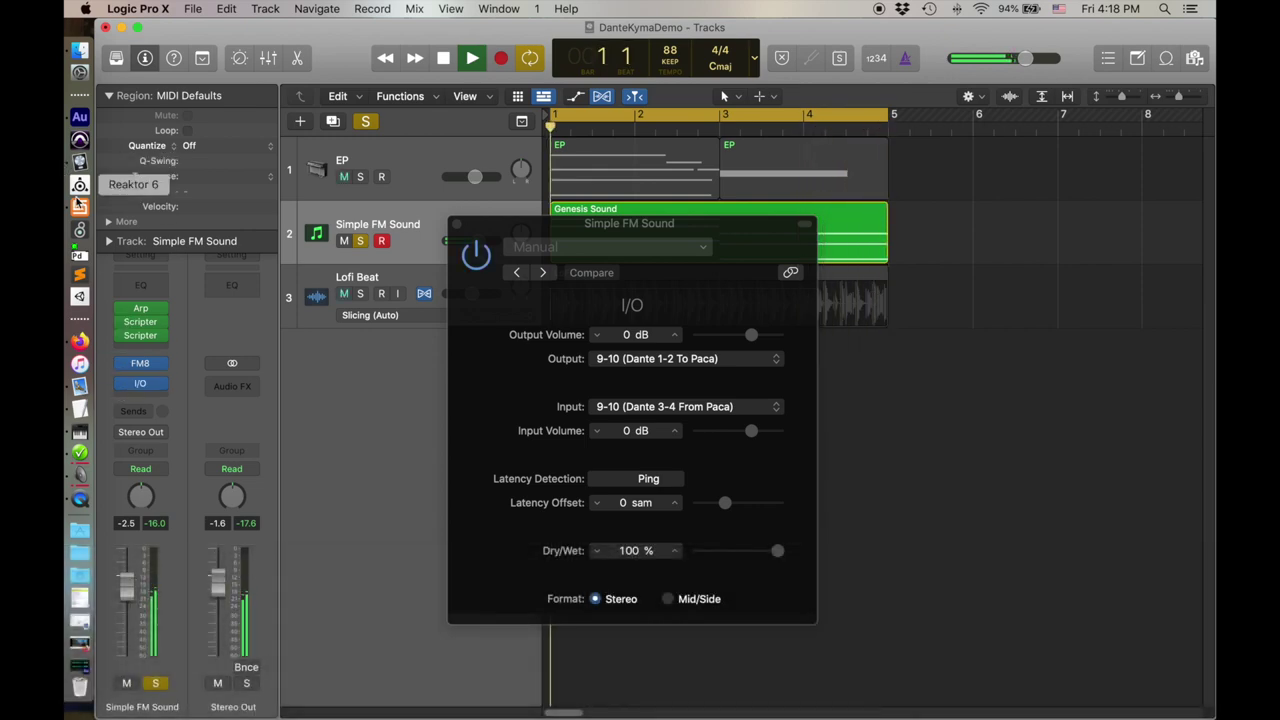
pyautogui.click(80, 385)
# Step: Open and compile the StereoLiveGranulator editor; in Logic close the I/O window, unsolo FM and set -4.2 dB
pyautogui.doubleClick(270, 366)
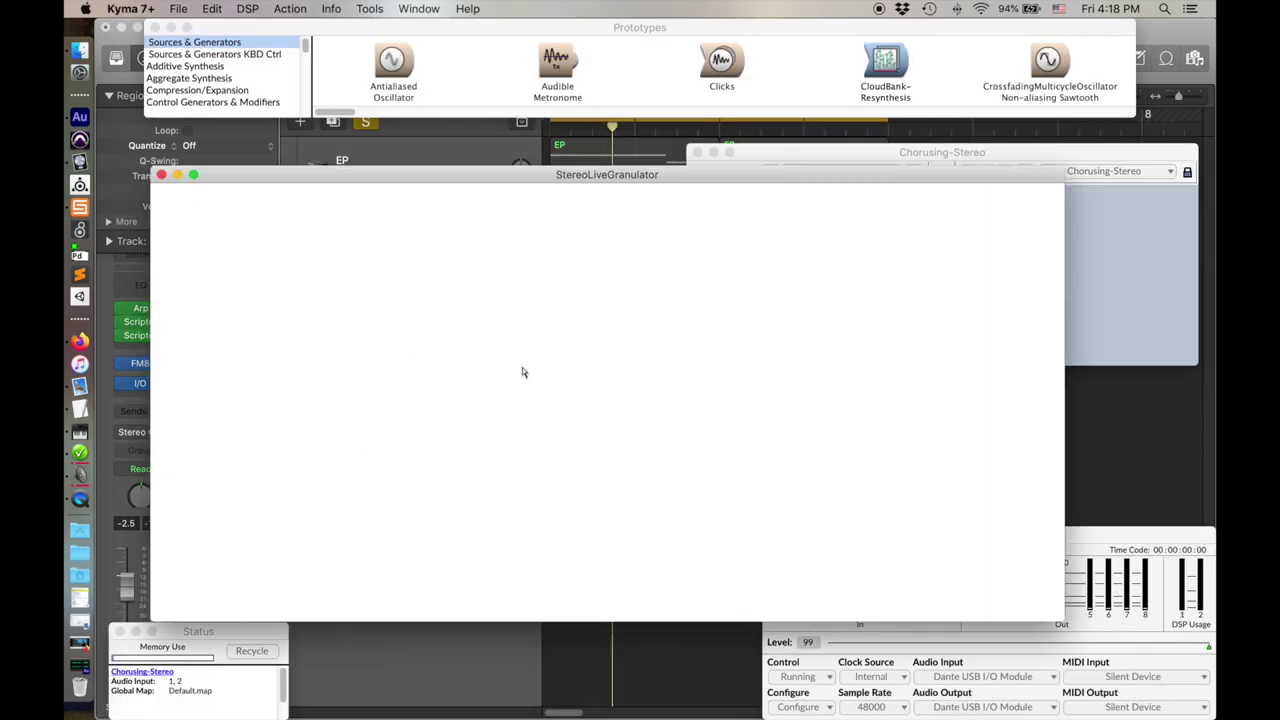
pyautogui.hotkey('ctrl', 'p')
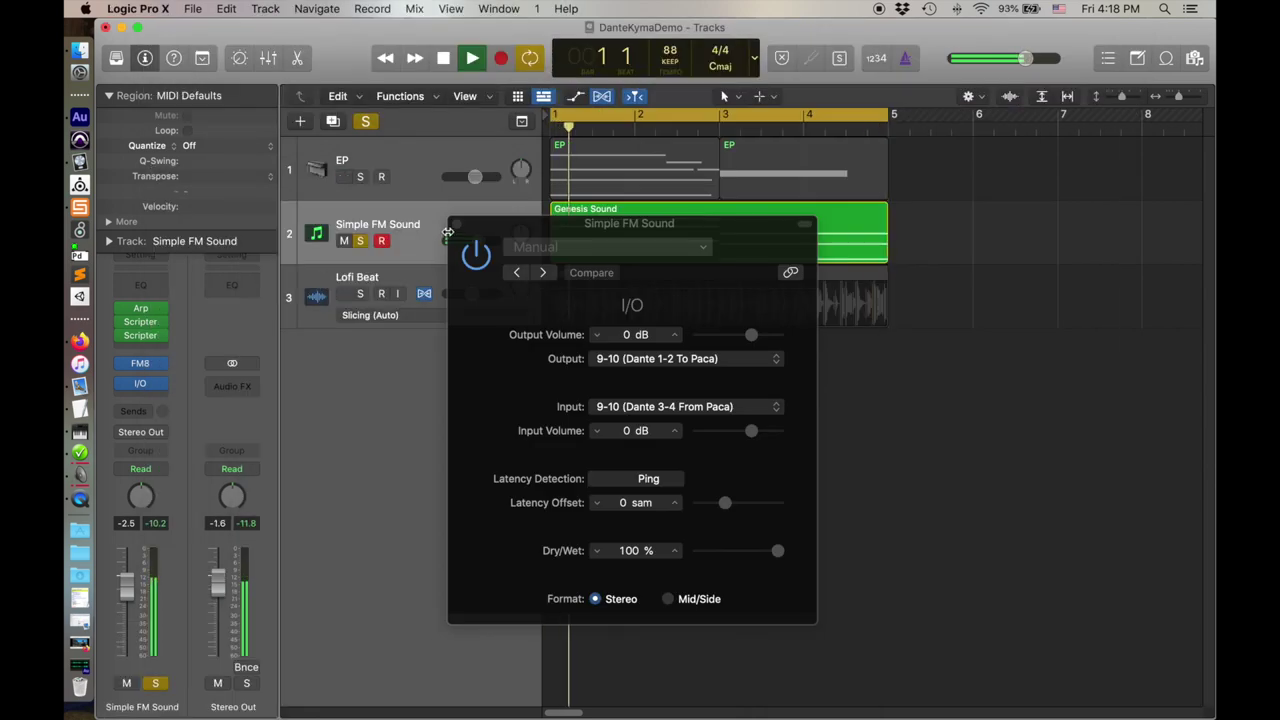
pyautogui.click(458, 227)
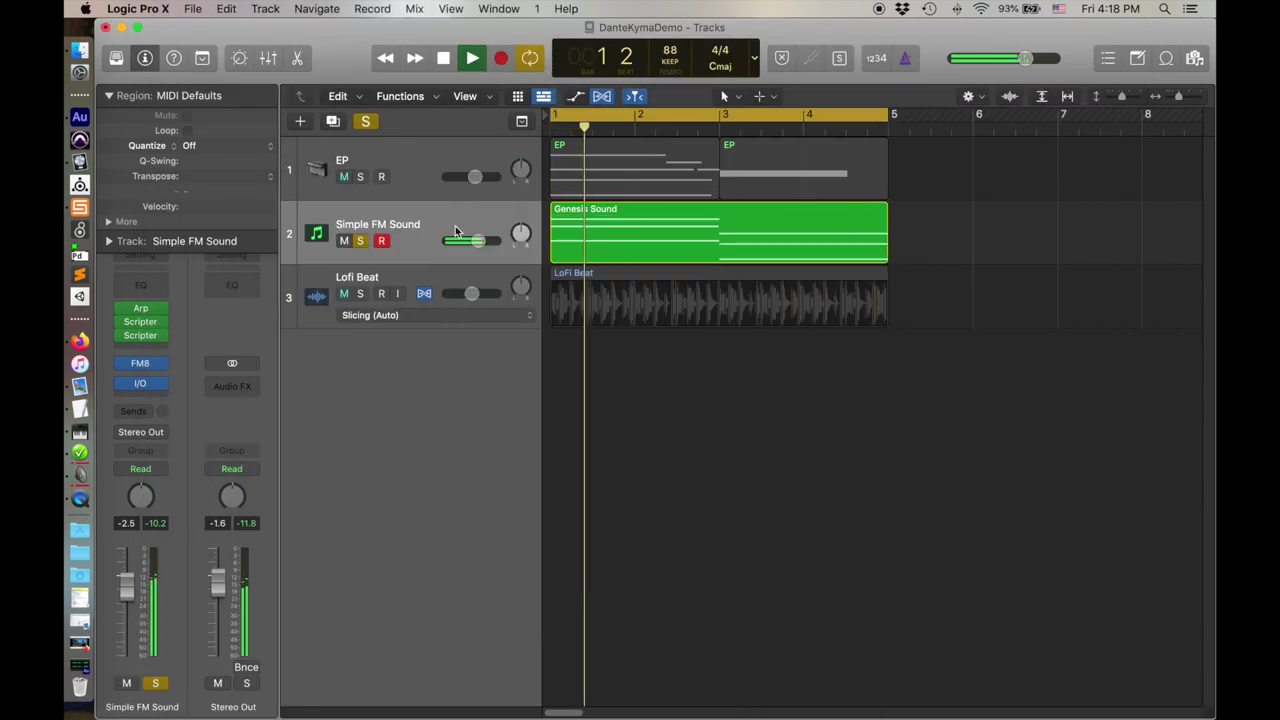
pyautogui.click(360, 241)
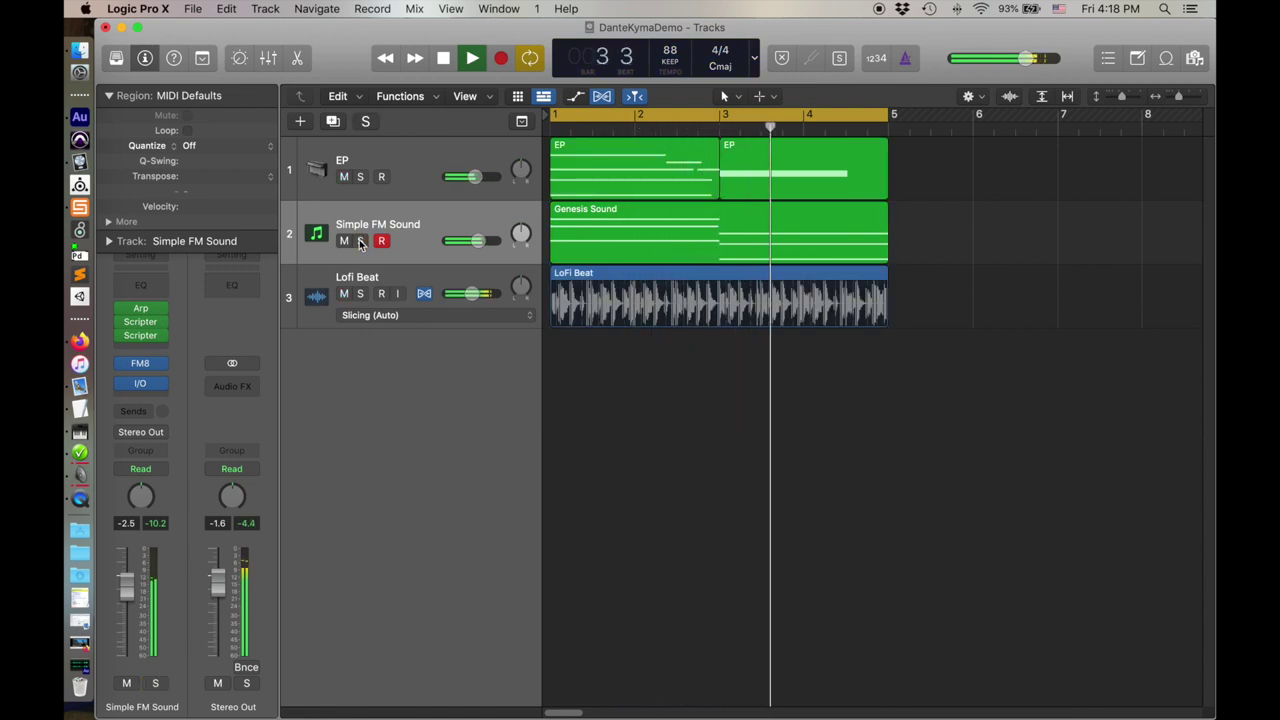
pyautogui.moveTo(126, 586); pyautogui.dragTo(122, 598)
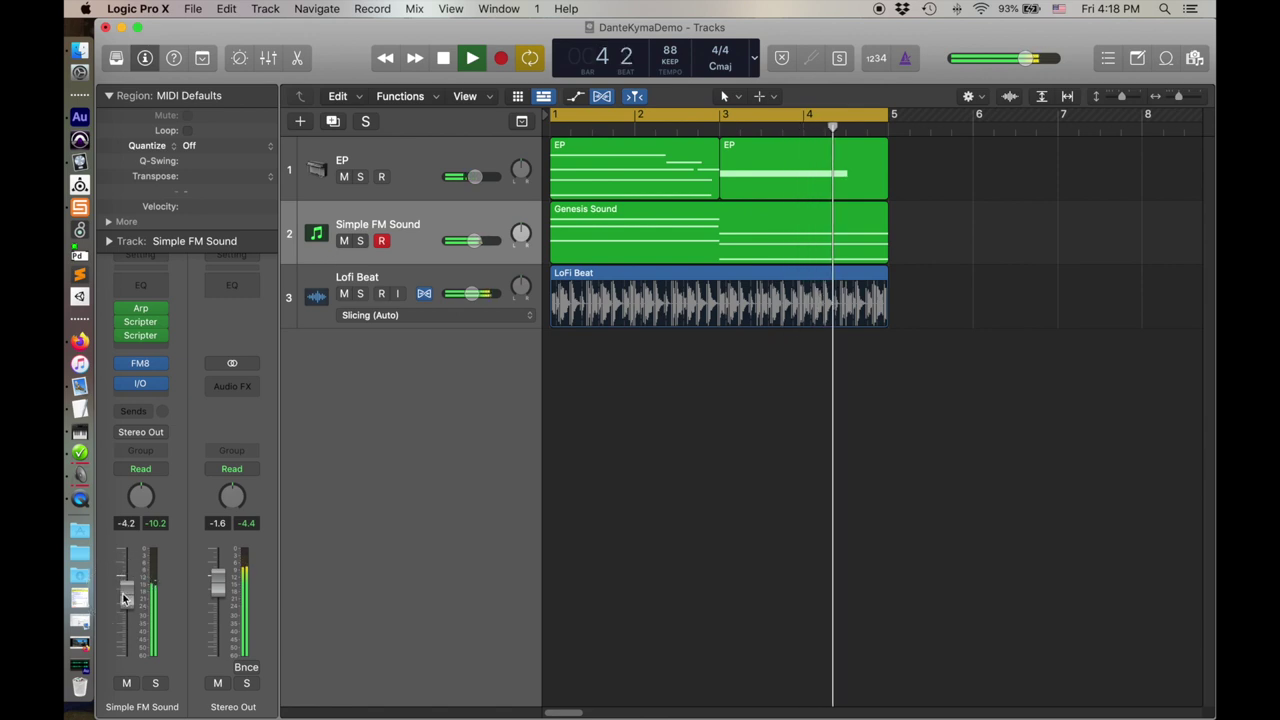
# Step: Raise granulator Density to 1.0, compare by toggling Simple FM Sound solo, then close the signal-flow editor
pyautogui.click(84, 207)
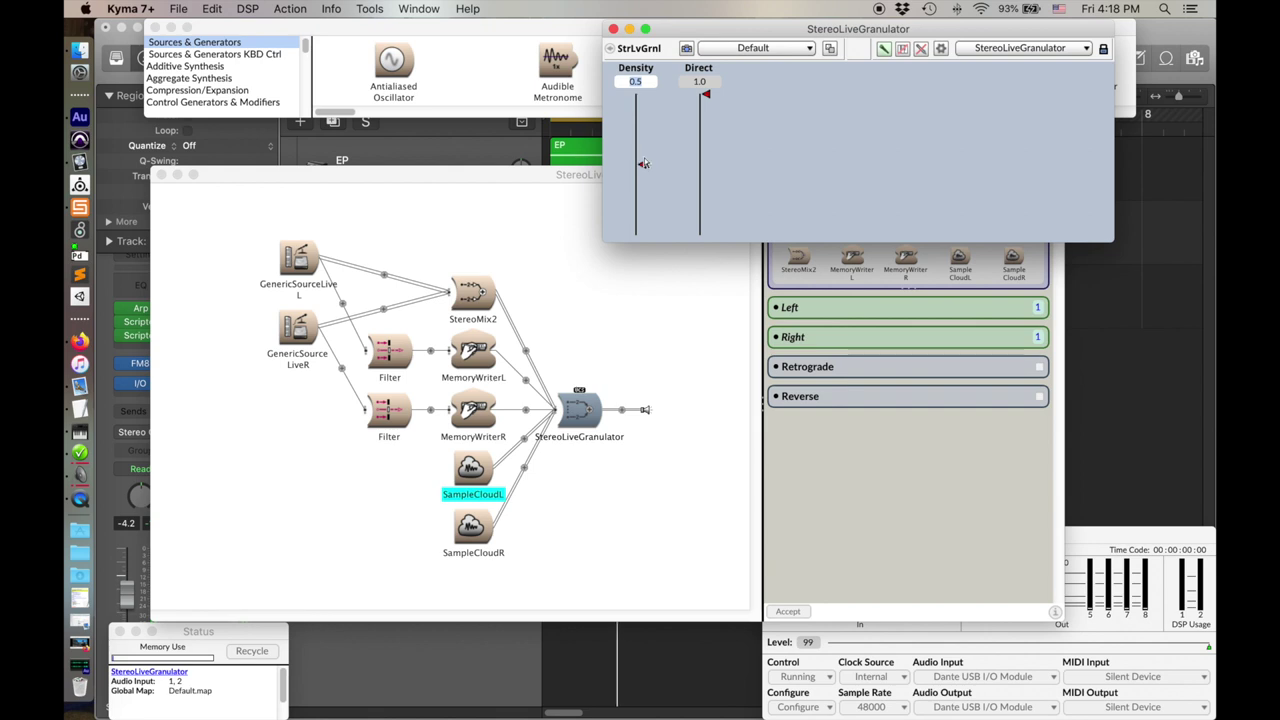
pyautogui.moveTo(643, 163); pyautogui.dragTo(643, 88)
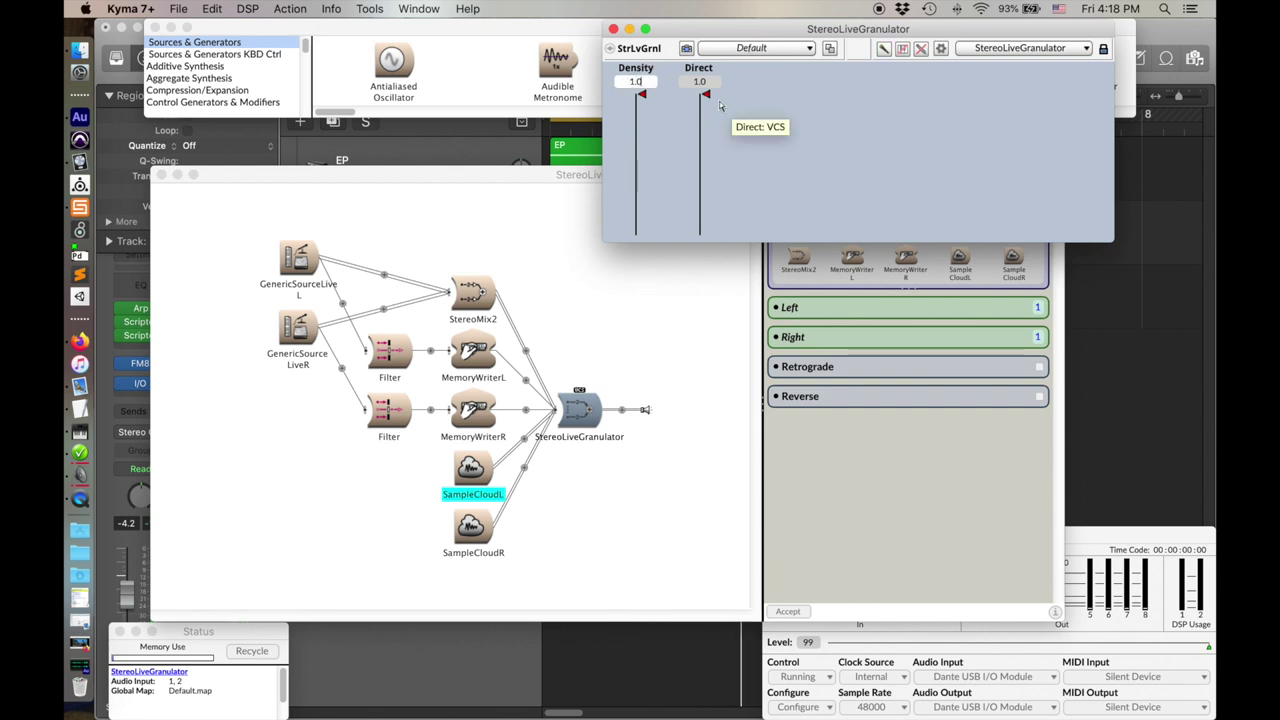
pyautogui.click(425, 137)
pyautogui.click(360, 241)
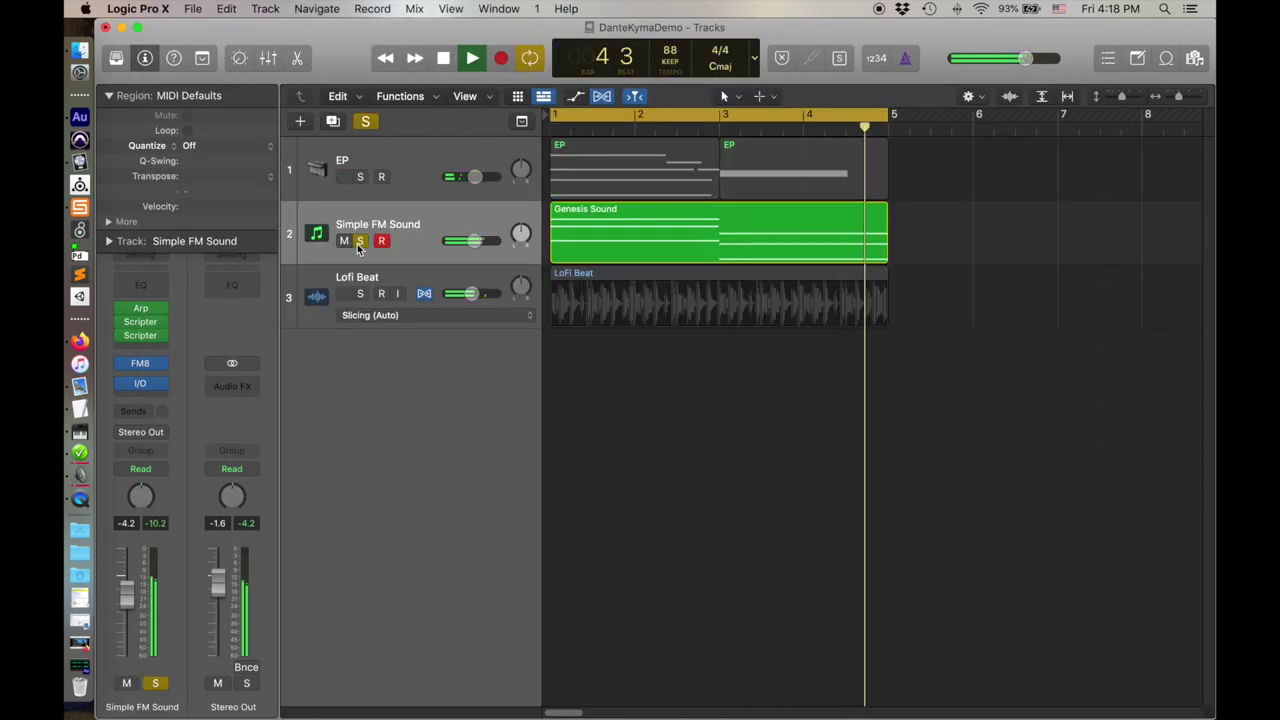
pyautogui.click(360, 241)
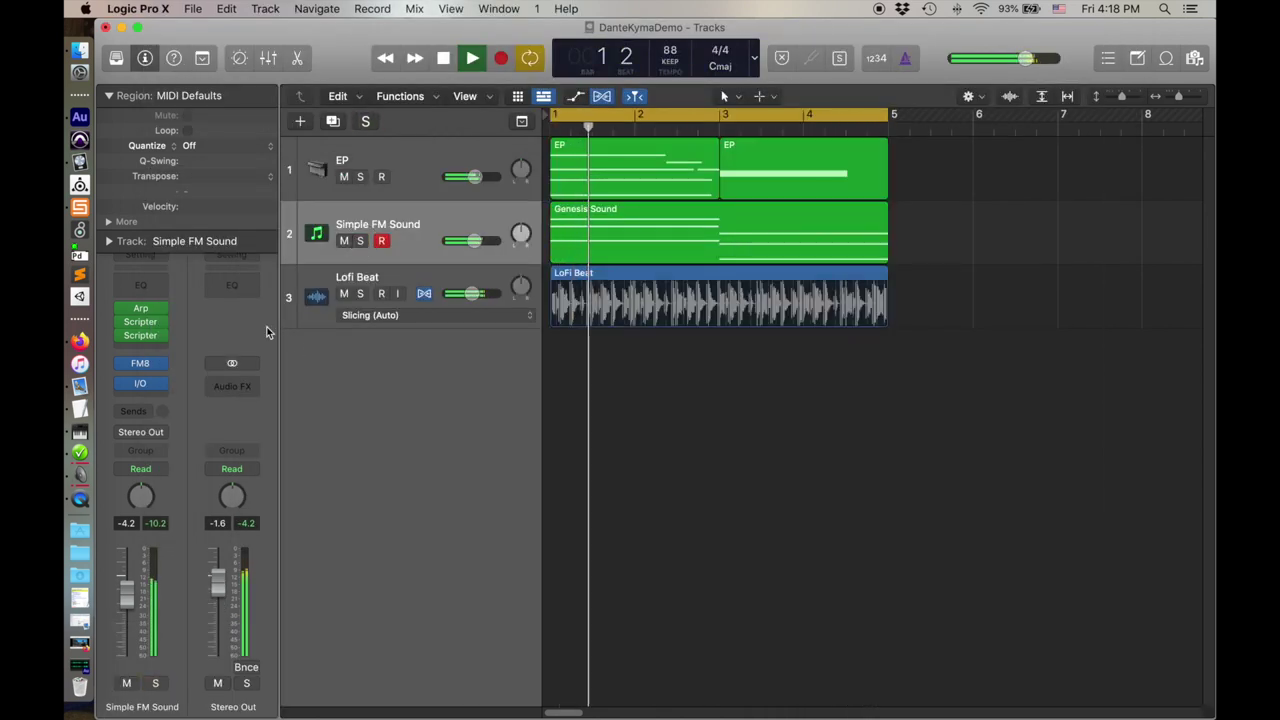
pyautogui.press('super+Tab')
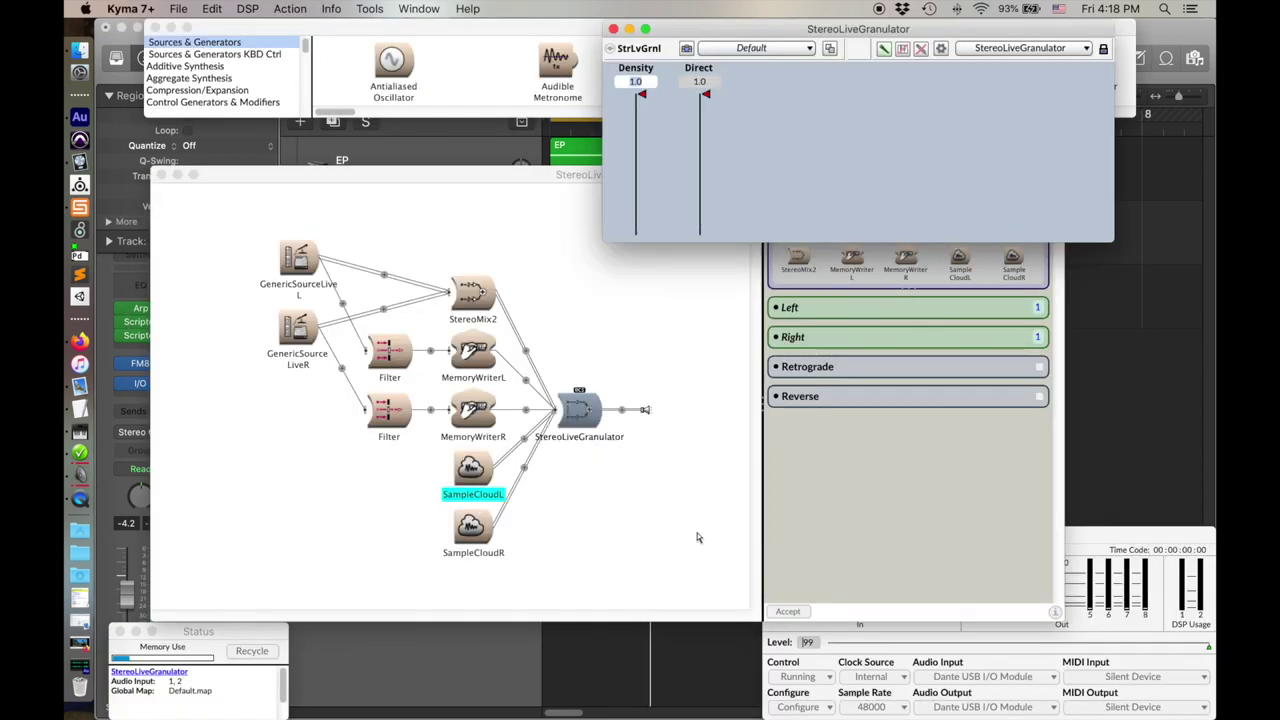
pyautogui.click(160, 174)
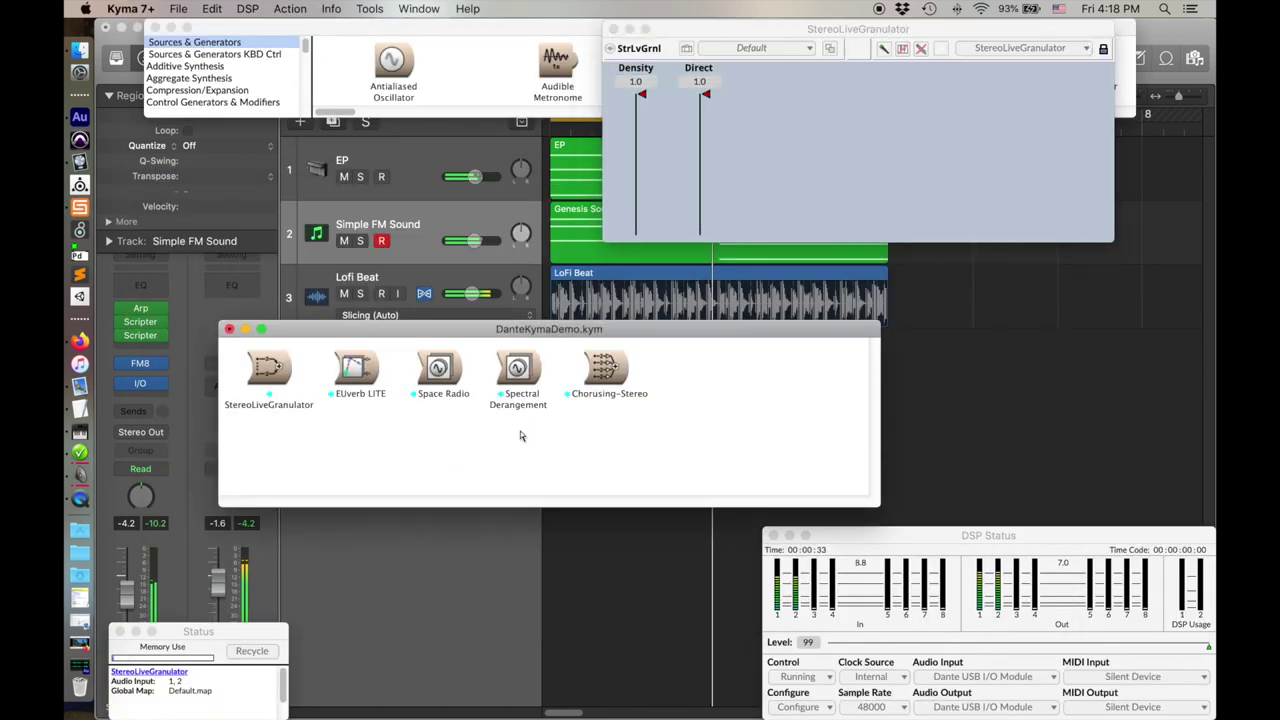
# Step: Compile and play Spectral Derangement, comparing by soloing and unsoloing Simple FM Sound in Logic
pyautogui.click(515, 372)
pyautogui.press('super+space')
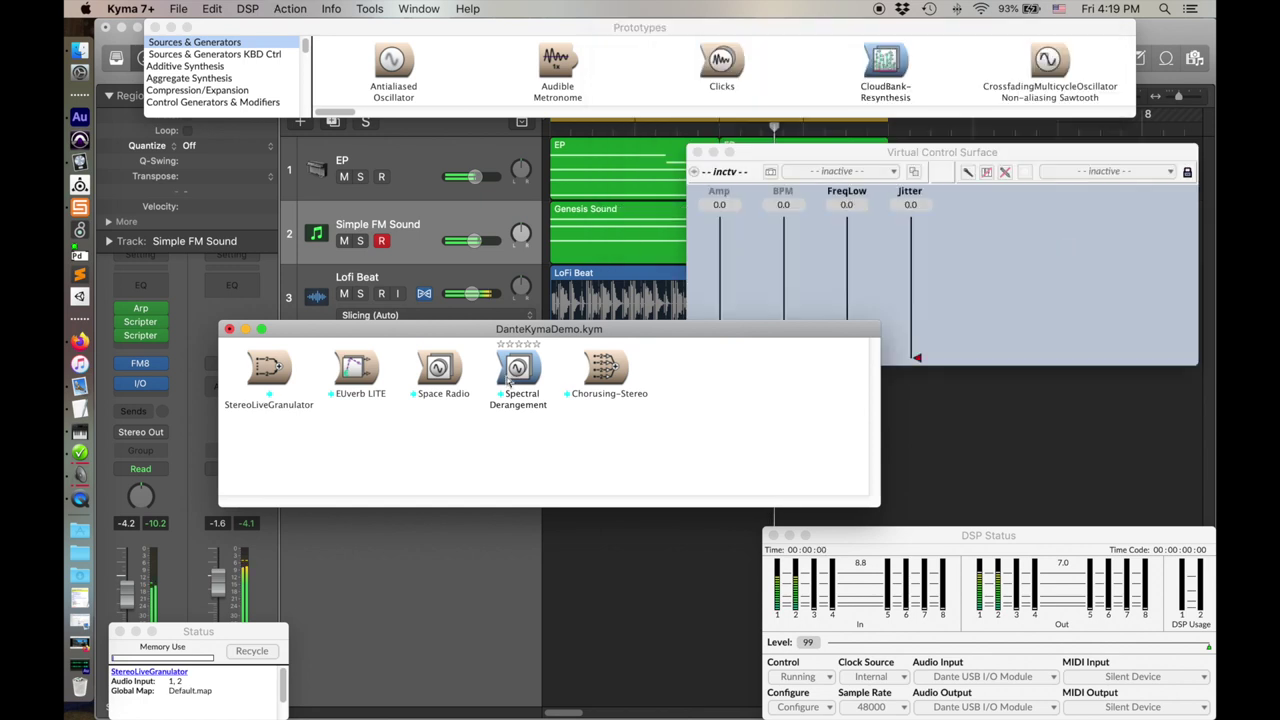
pyautogui.click(361, 241)
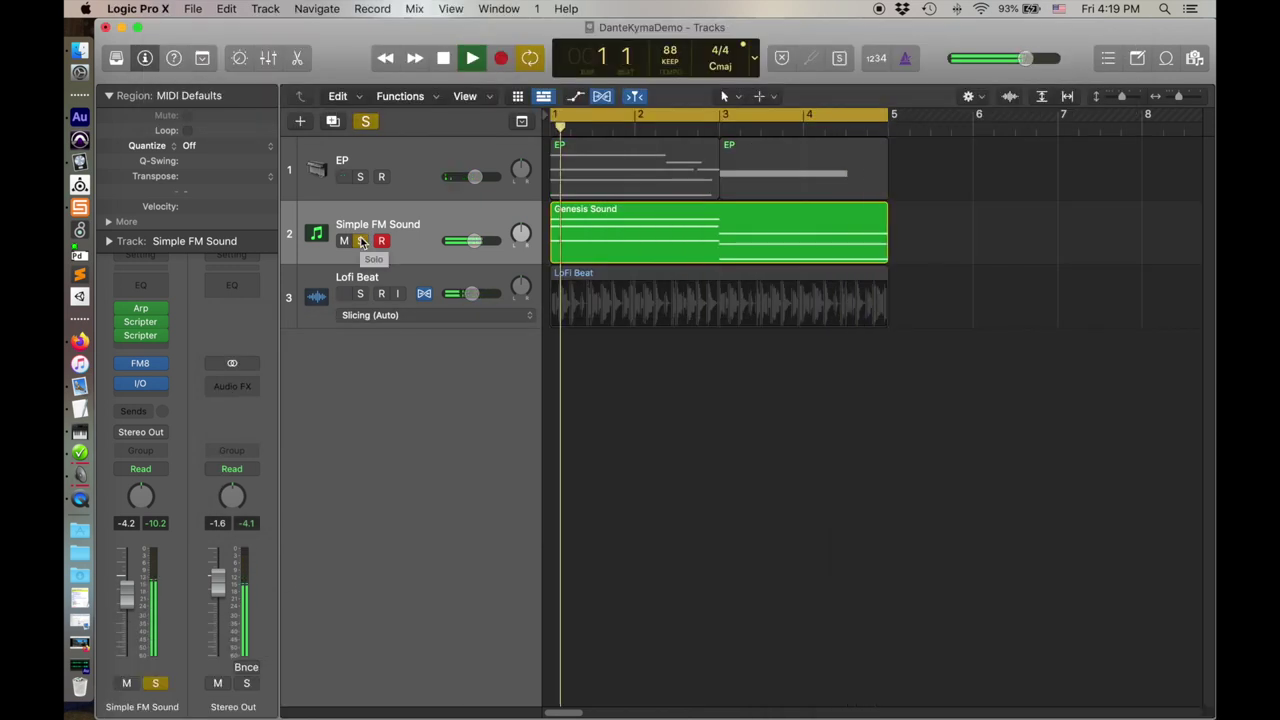
pyautogui.click(361, 241)
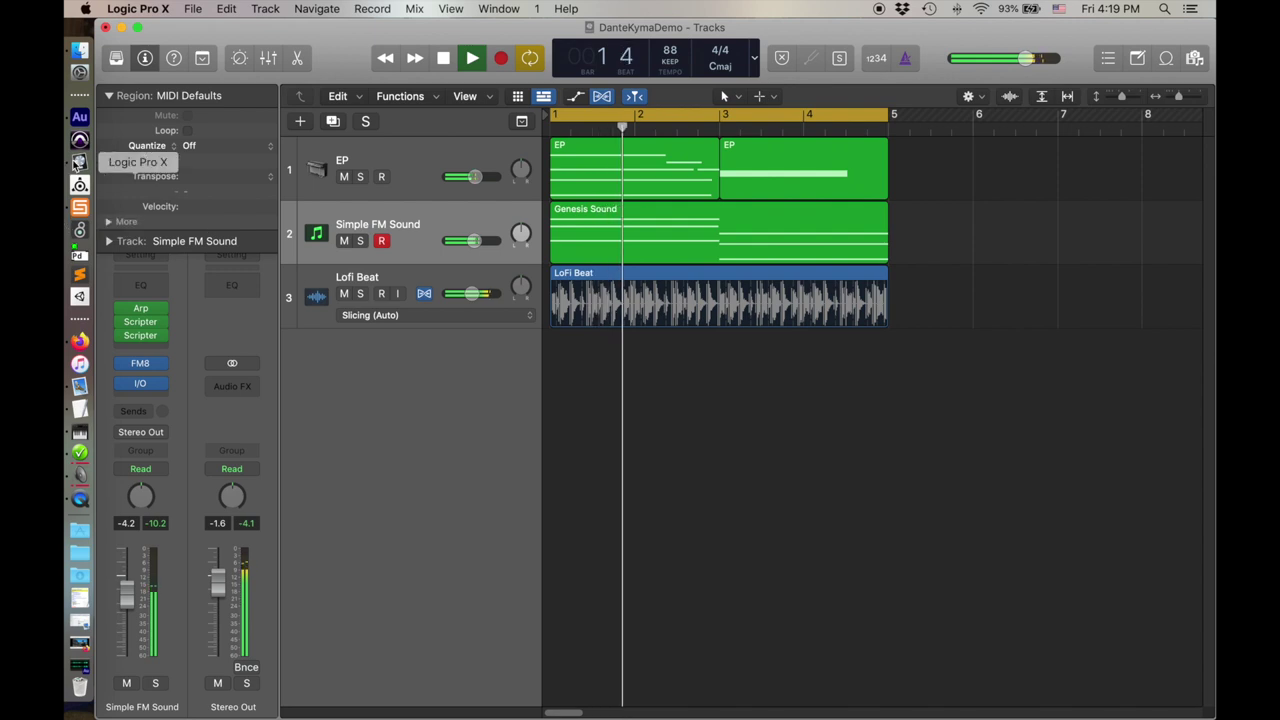
# Step: Compile and play Space Radio in Kyma, then stop playback in Logic
pyautogui.click(80, 184)
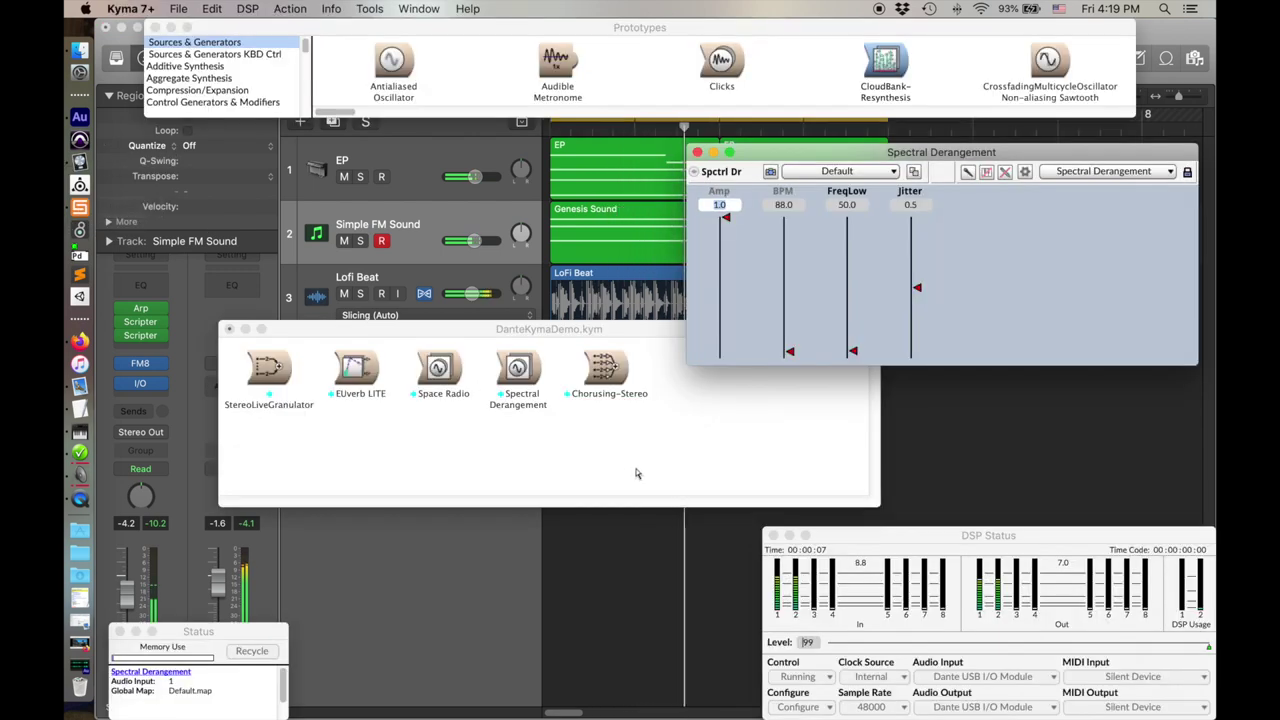
pyautogui.click(441, 371)
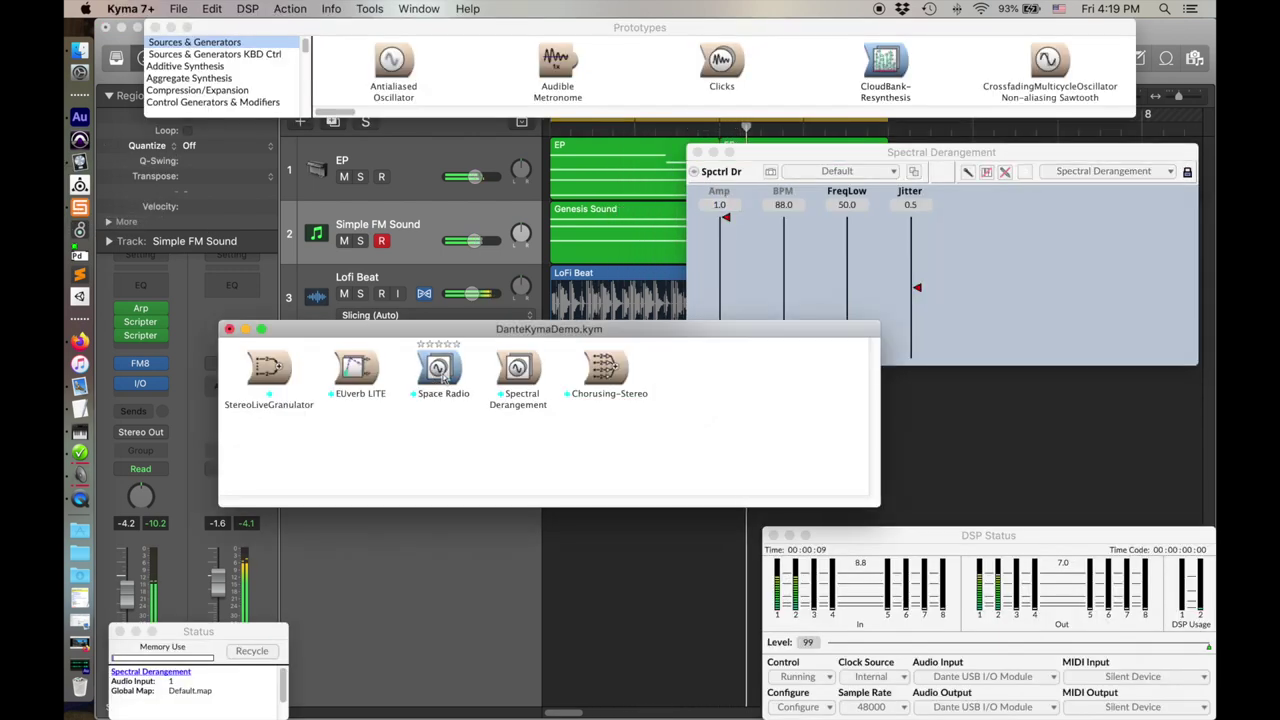
pyautogui.press('super+p')
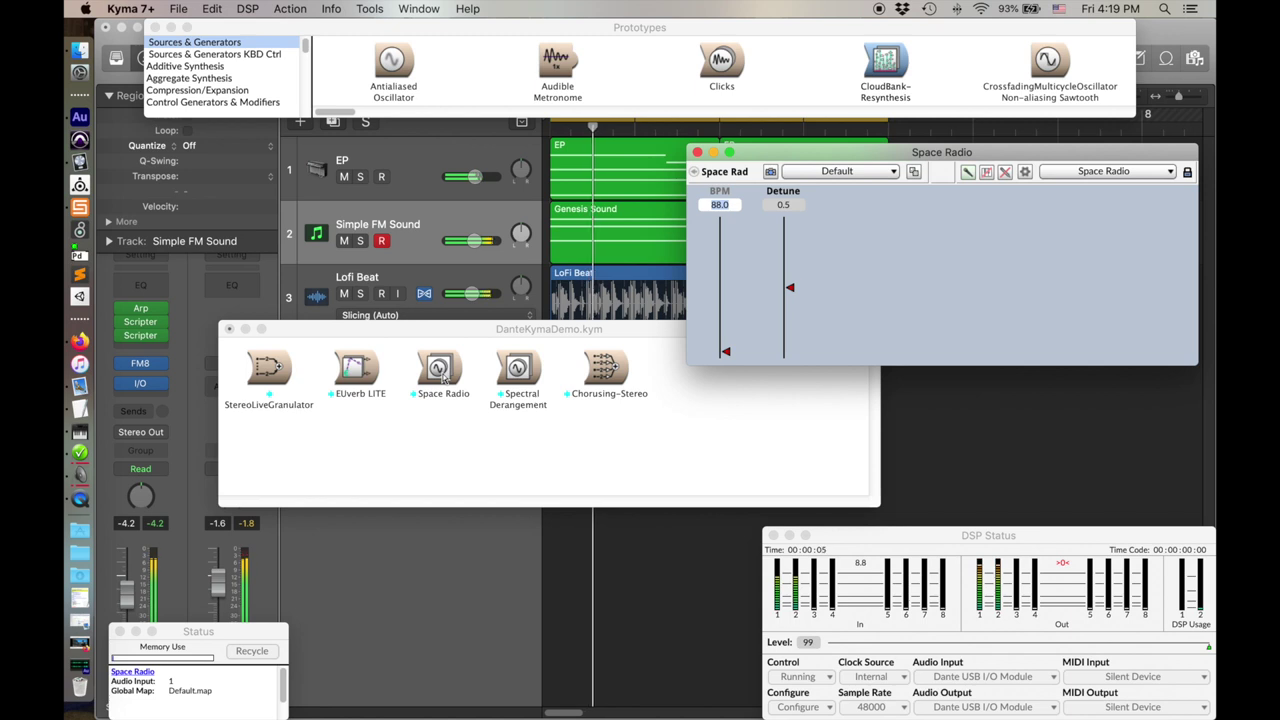
pyautogui.click(639, 515)
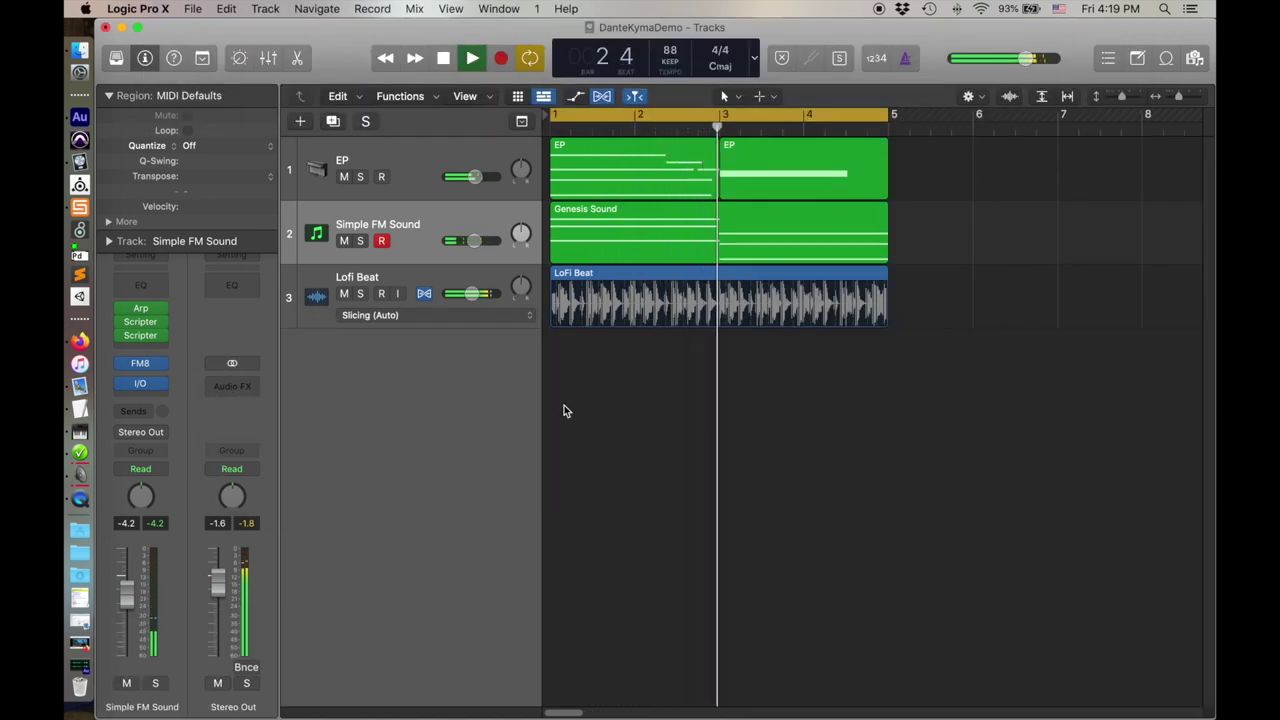
pyautogui.press('space')
# Step: Solo Simple FM Sound, replay the song from the start, then stop it
pyautogui.click(362, 241)
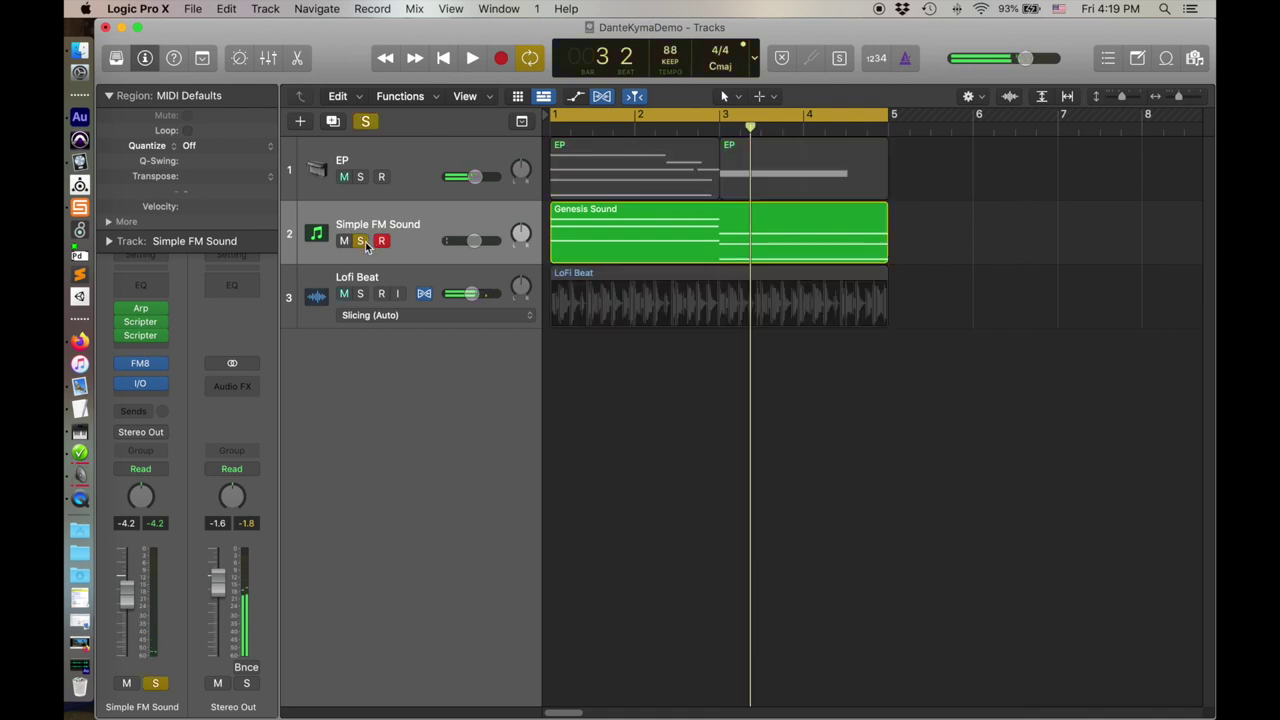
pyautogui.press('Return')
pyautogui.press('space')
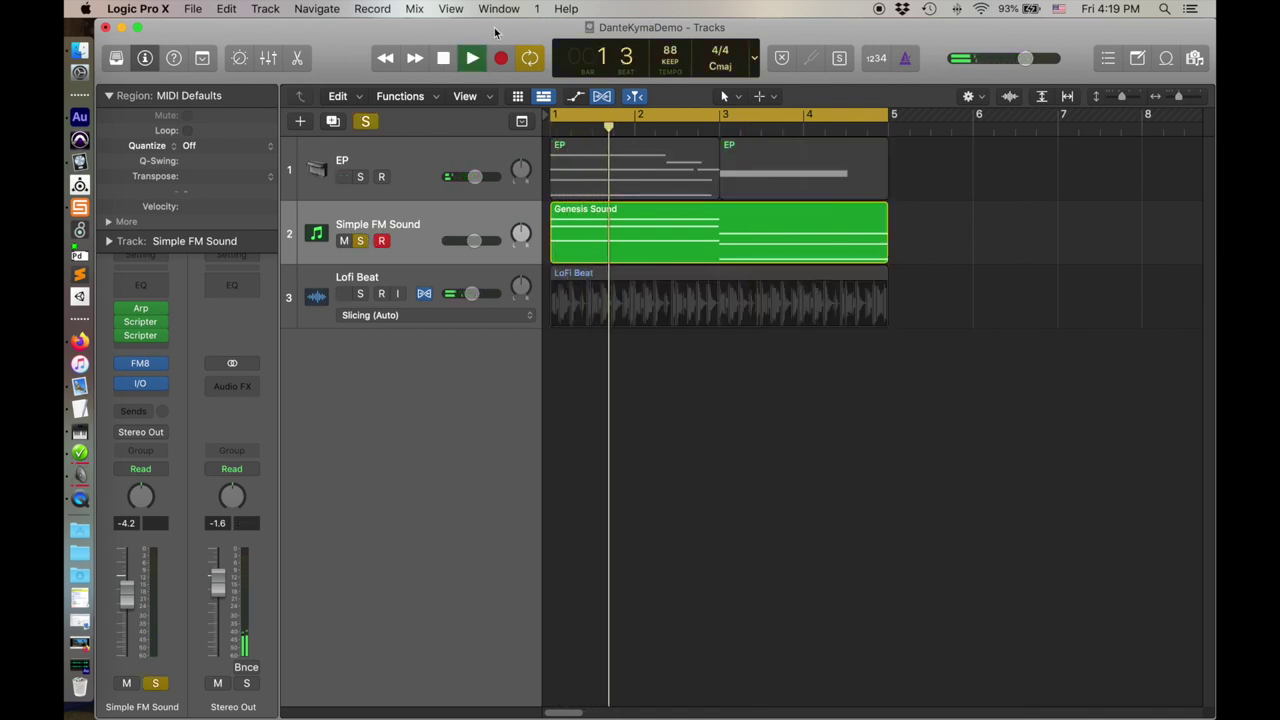
pyautogui.click(449, 61)
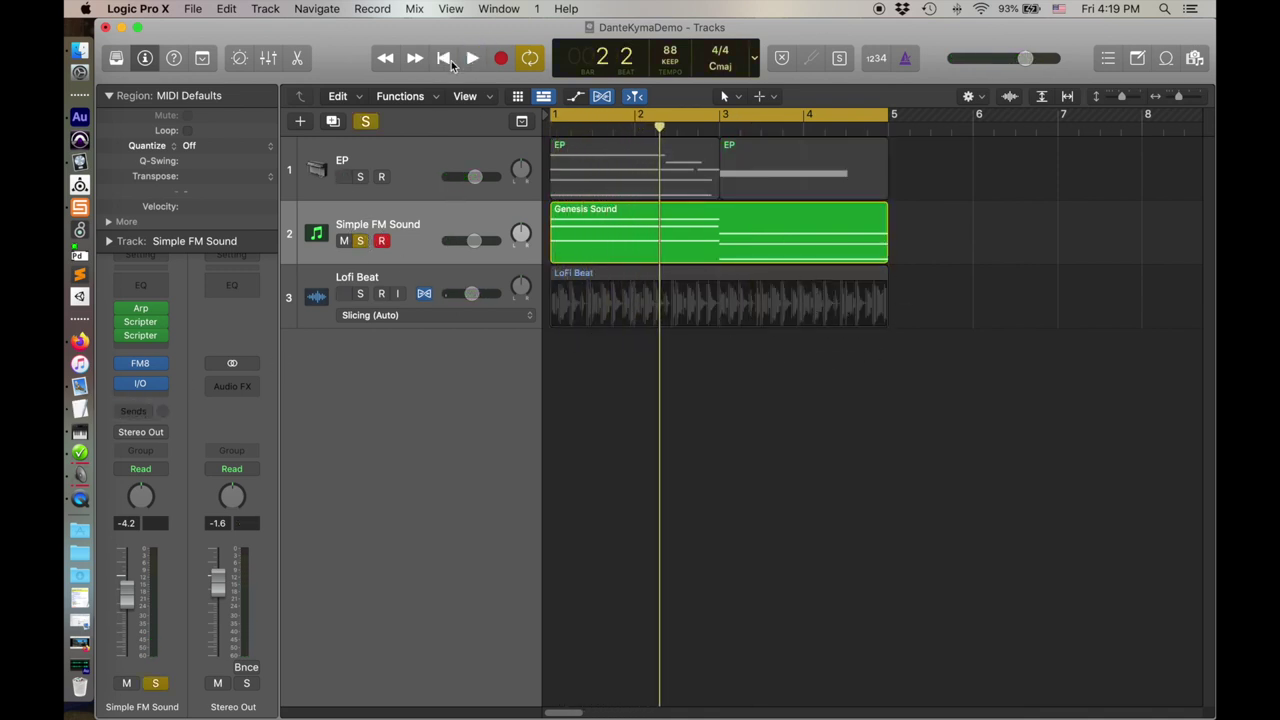
# Step: Set the Simple FM Sound I/O insert to No Plug-in and bring up the Mixer
pyautogui.click(160, 383)
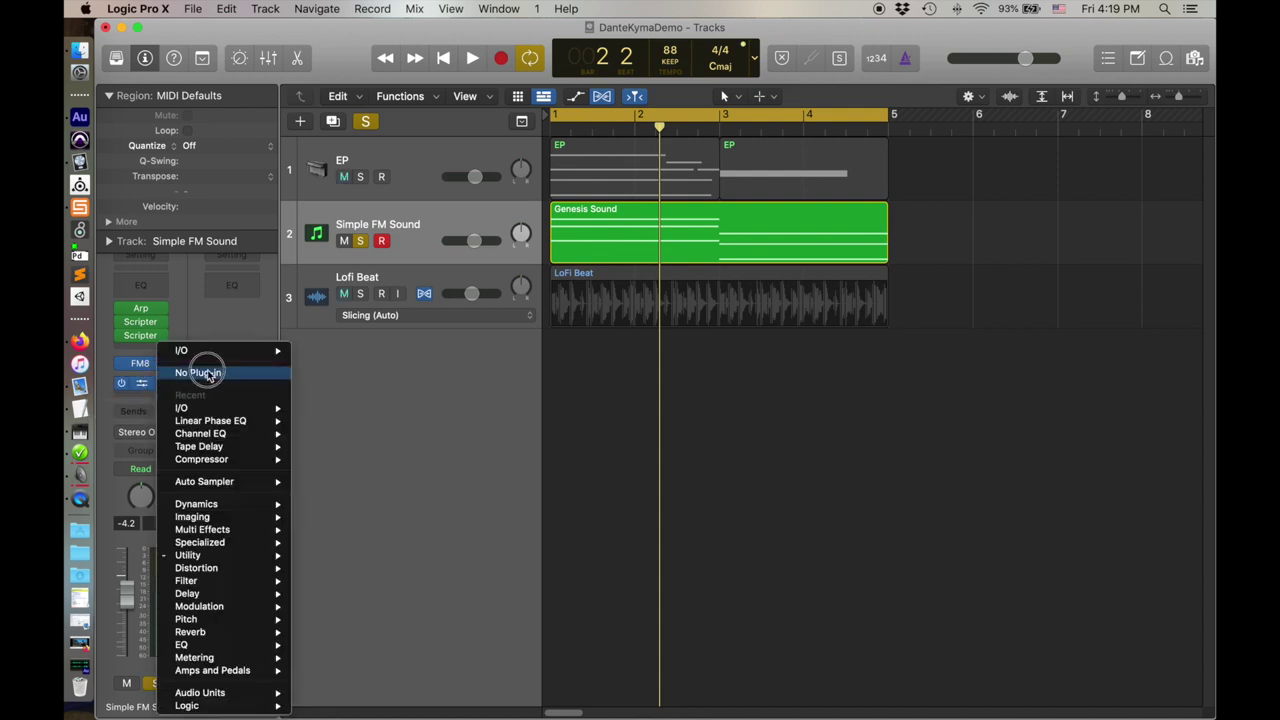
pyautogui.click(208, 374)
pyautogui.press('x')
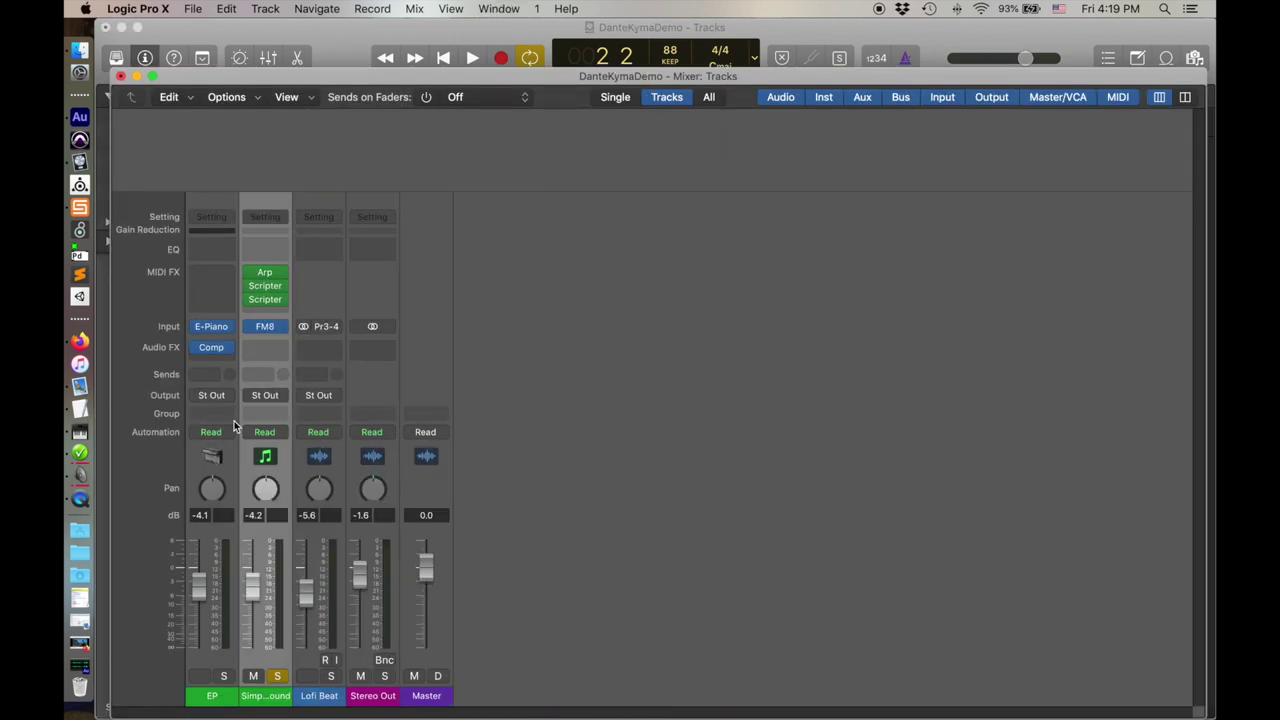
# Step: Add a Bus 1 send on the EP channel, creating the Aux 1 channel
pyautogui.click(208, 657)
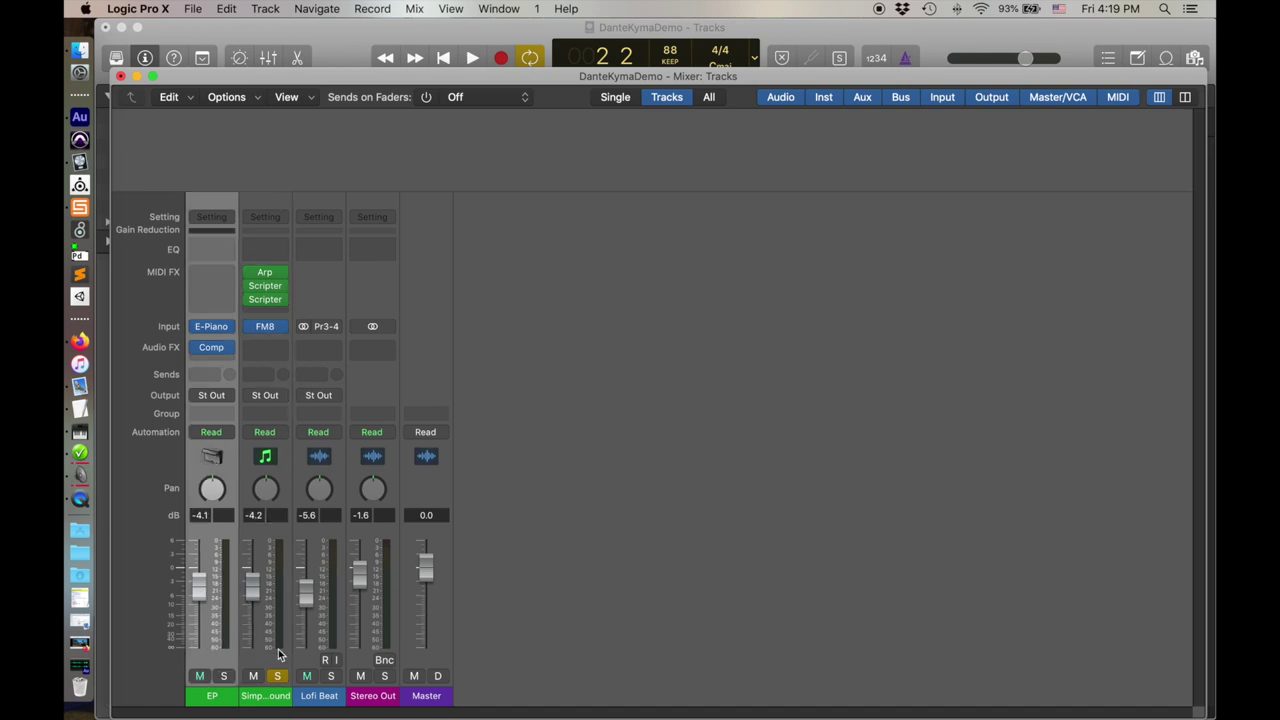
pyautogui.keyDown('shift'); pyautogui.click(265, 520); pyautogui.keyUp('shift')
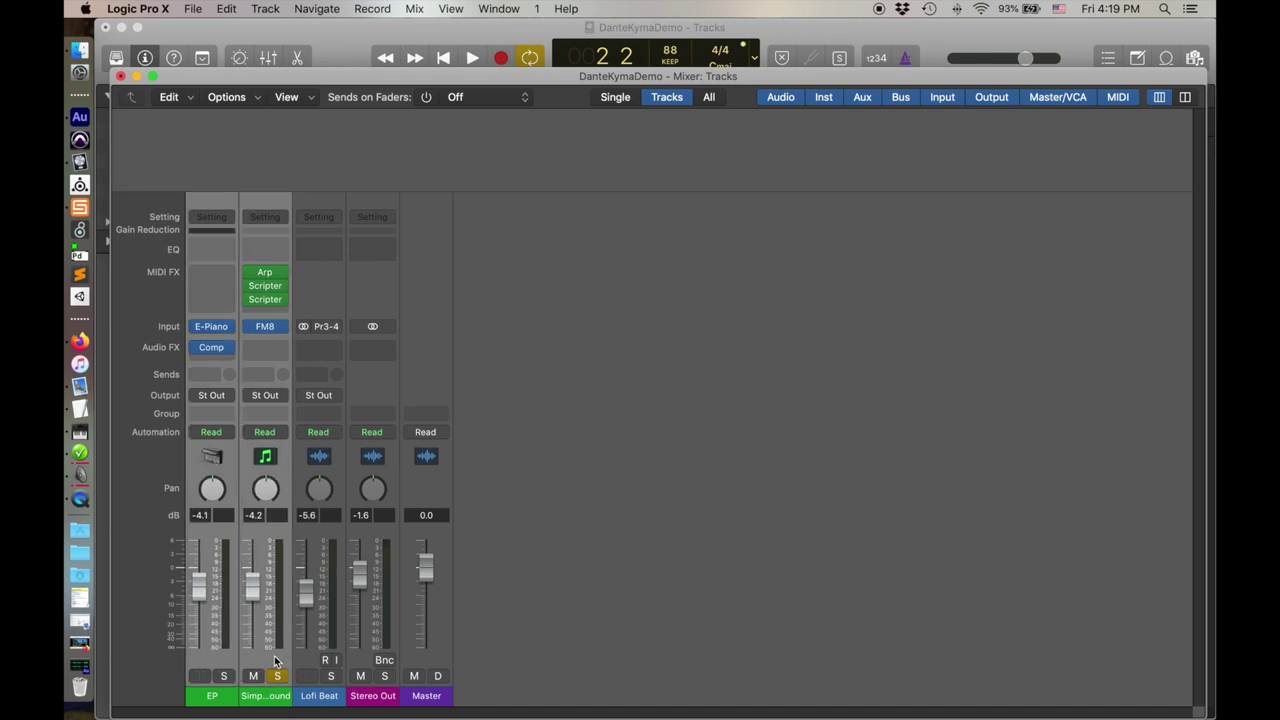
pyautogui.click(210, 372)
pyautogui.moveTo(237, 394)
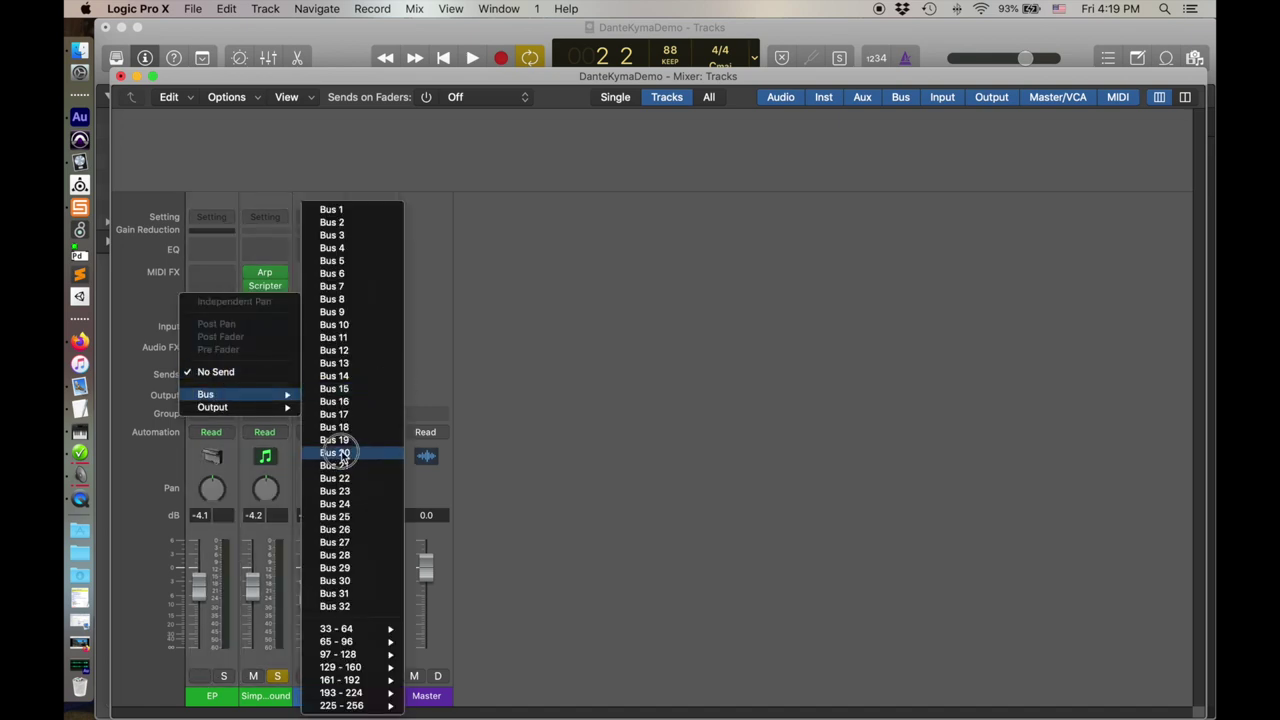
pyautogui.click(340, 210)
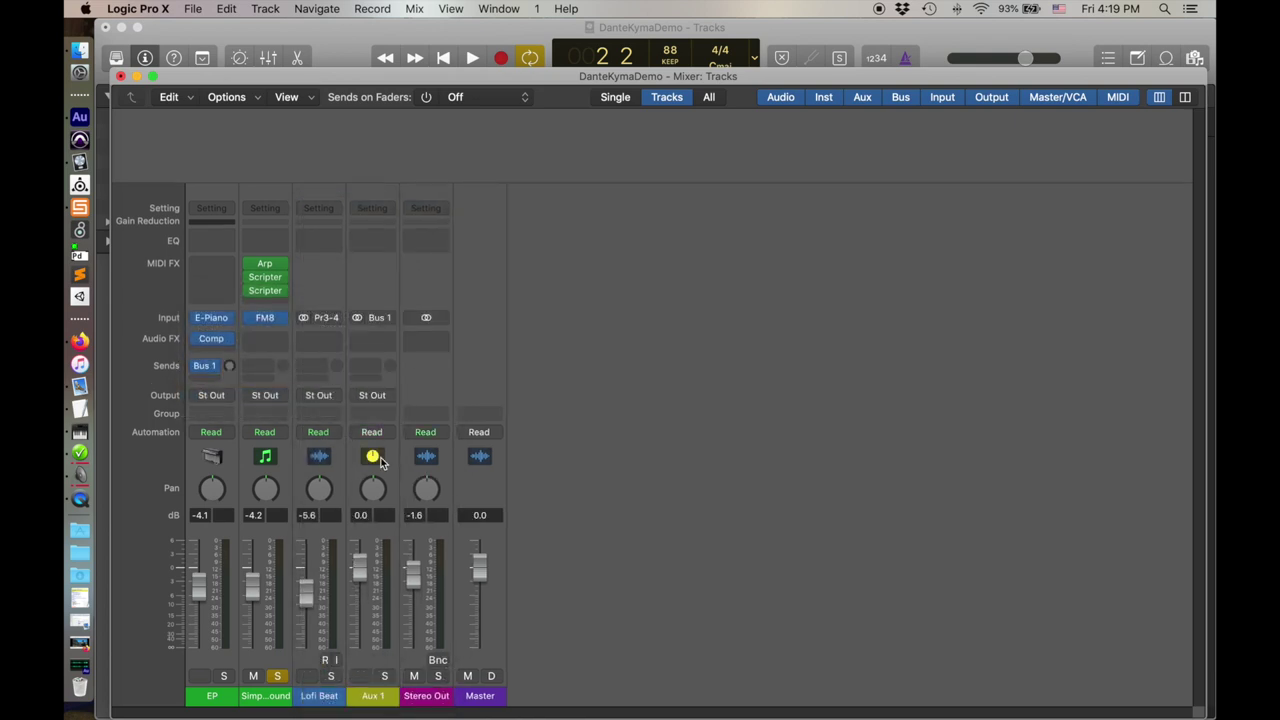
# Step: Send Simple FM Sound to Bus 1 as well and open Aux 1's Audio FX plug-in menu
pyautogui.click(258, 366)
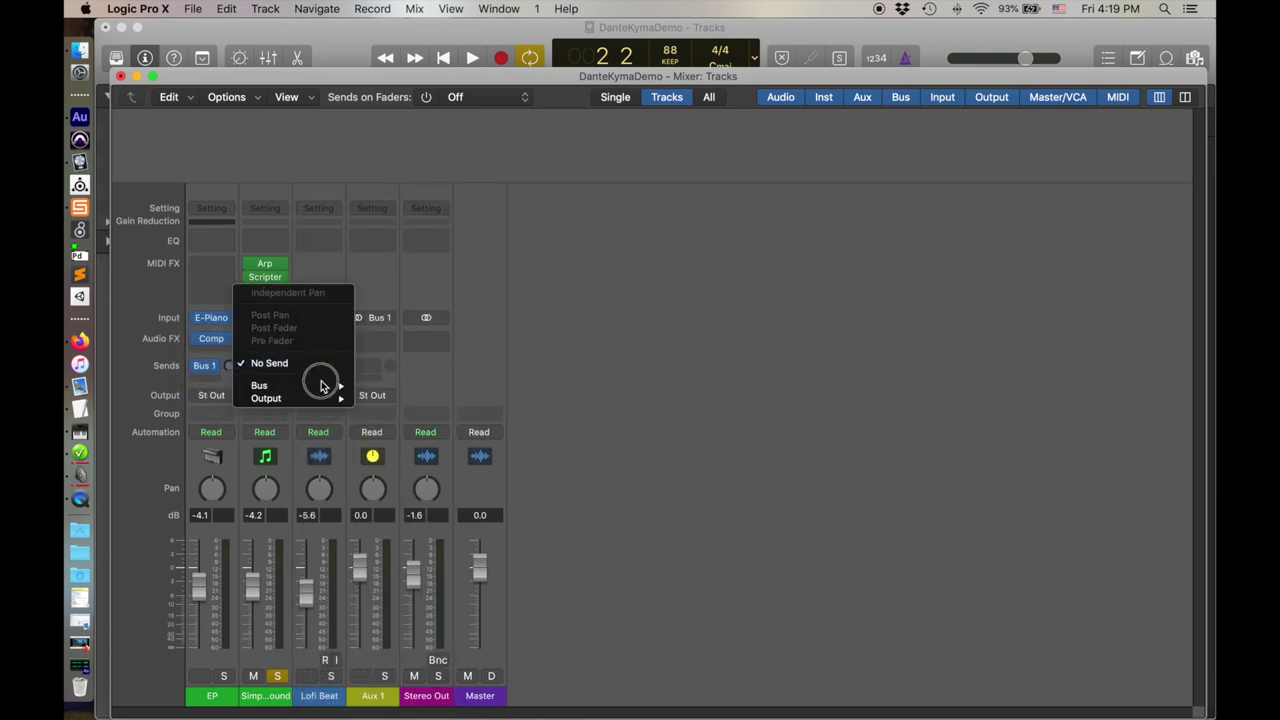
pyautogui.moveTo(323, 385)
pyautogui.click(412, 211)
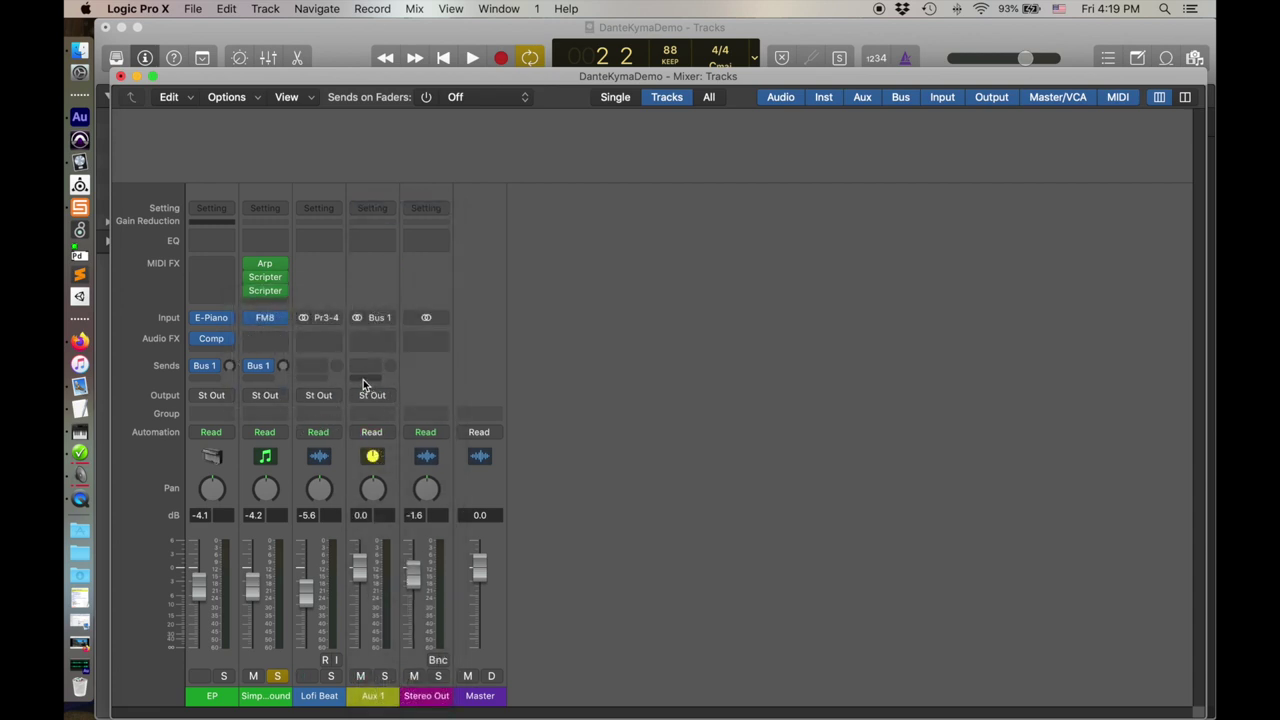
pyautogui.click(374, 343)
# Step: Insert a stereo I/O plug-in on Aux 1 with Output 9-10 (Dante 1-2) and Input 9-10 (Dante 3-4)
pyautogui.moveTo(429, 369)
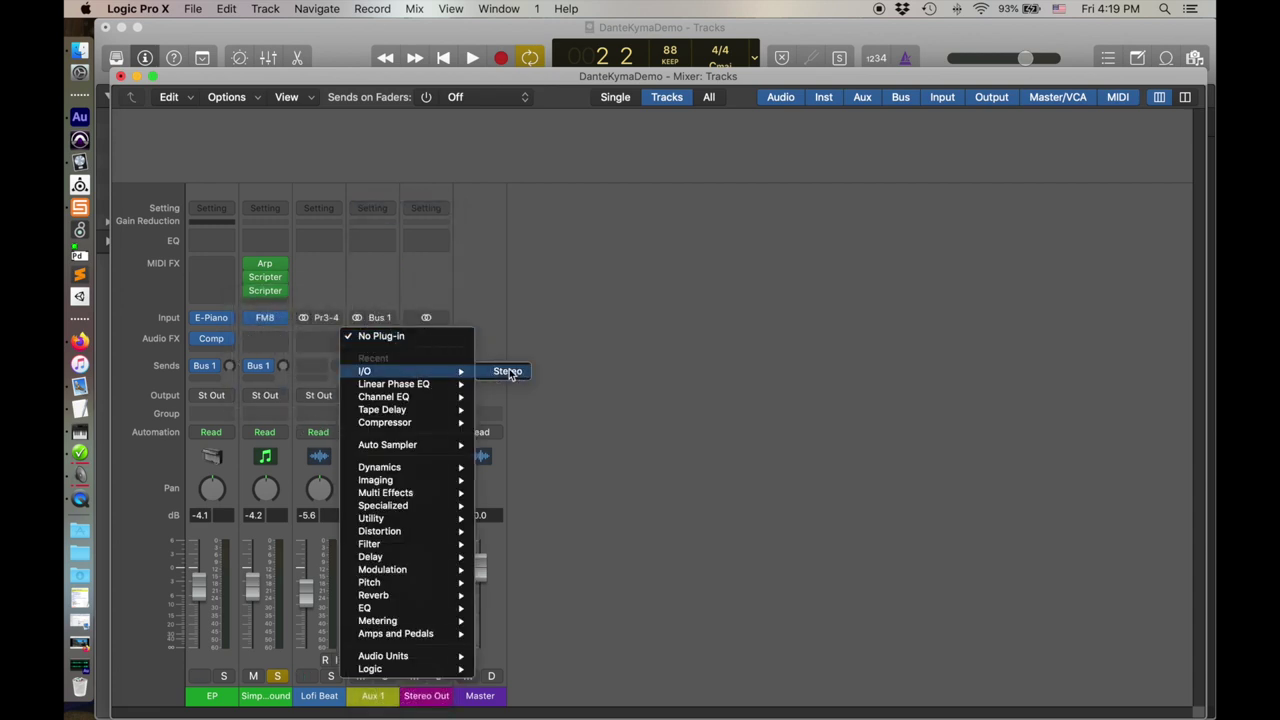
pyautogui.click(504, 370)
pyautogui.click(680, 375)
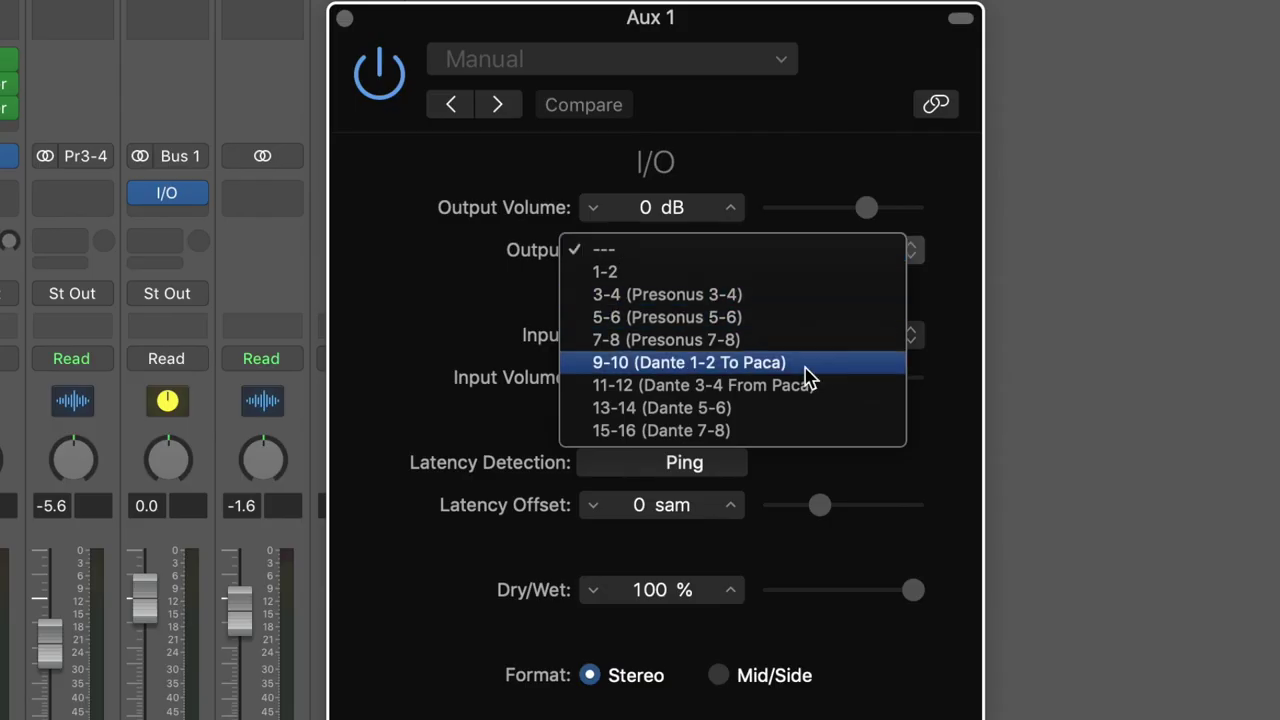
pyautogui.click(803, 364)
pyautogui.click(771, 336)
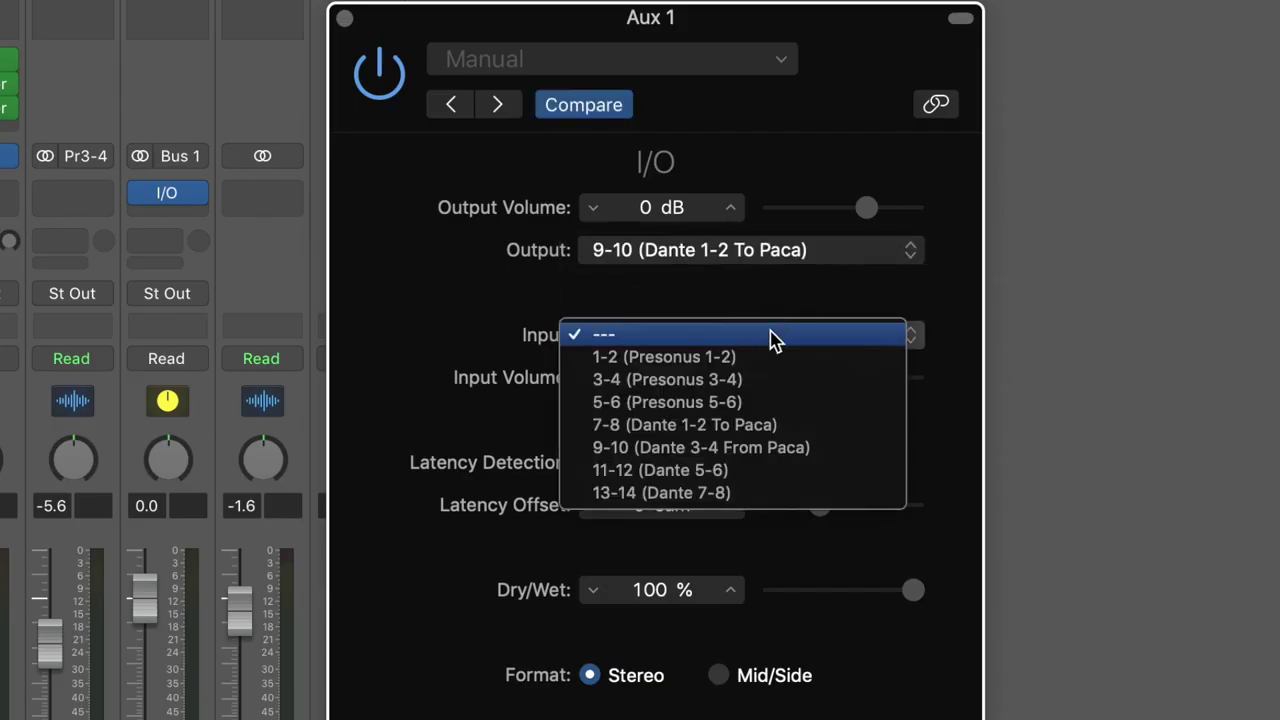
pyautogui.click(815, 449)
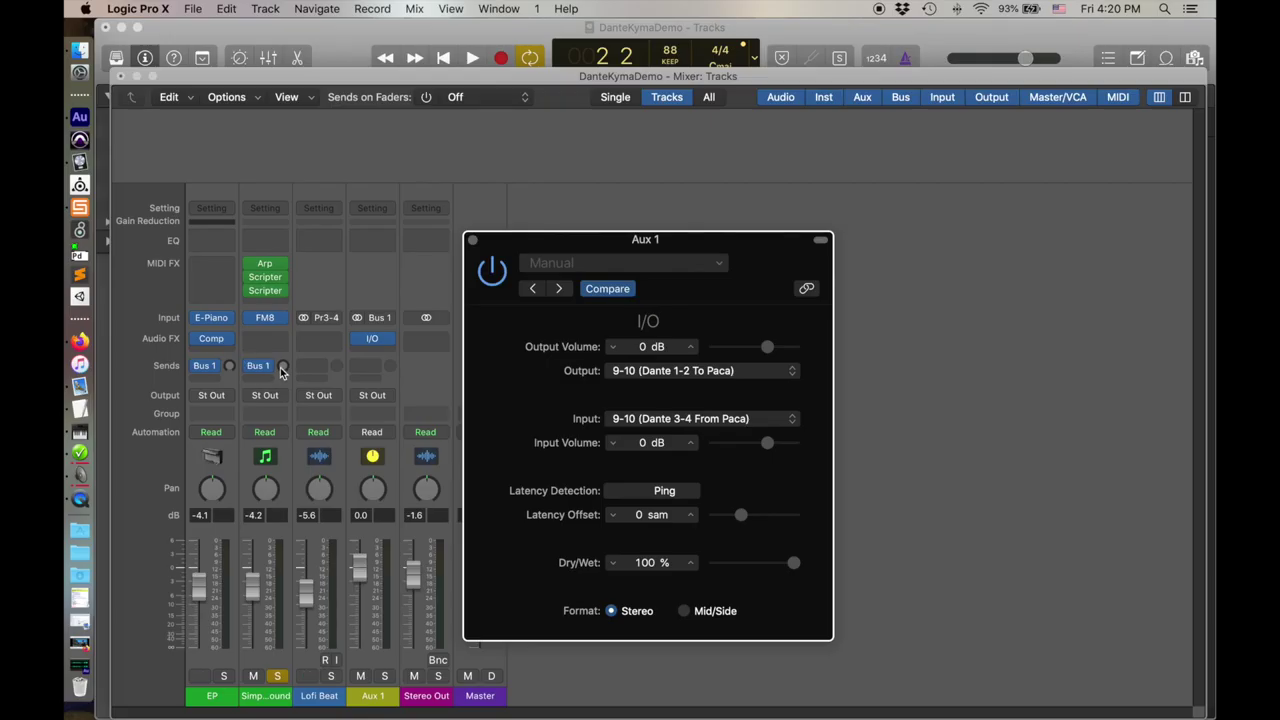
# Step: Reset the Simple FM Sound and EP Bus 1 sends to 0 dB and start playback
pyautogui.keyDown('alt'); pyautogui.click(283, 366); pyautogui.keyUp('alt')
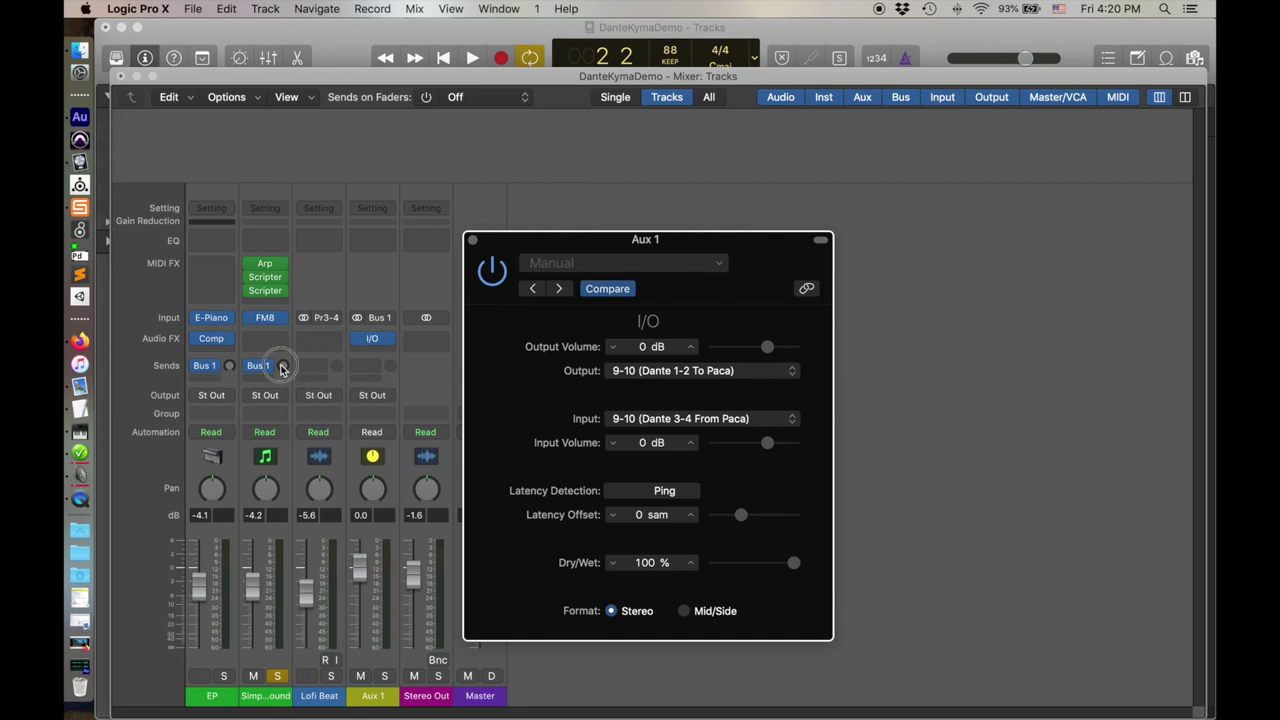
pyautogui.keyDown('alt'); pyautogui.click(230, 366); pyautogui.keyUp('alt')
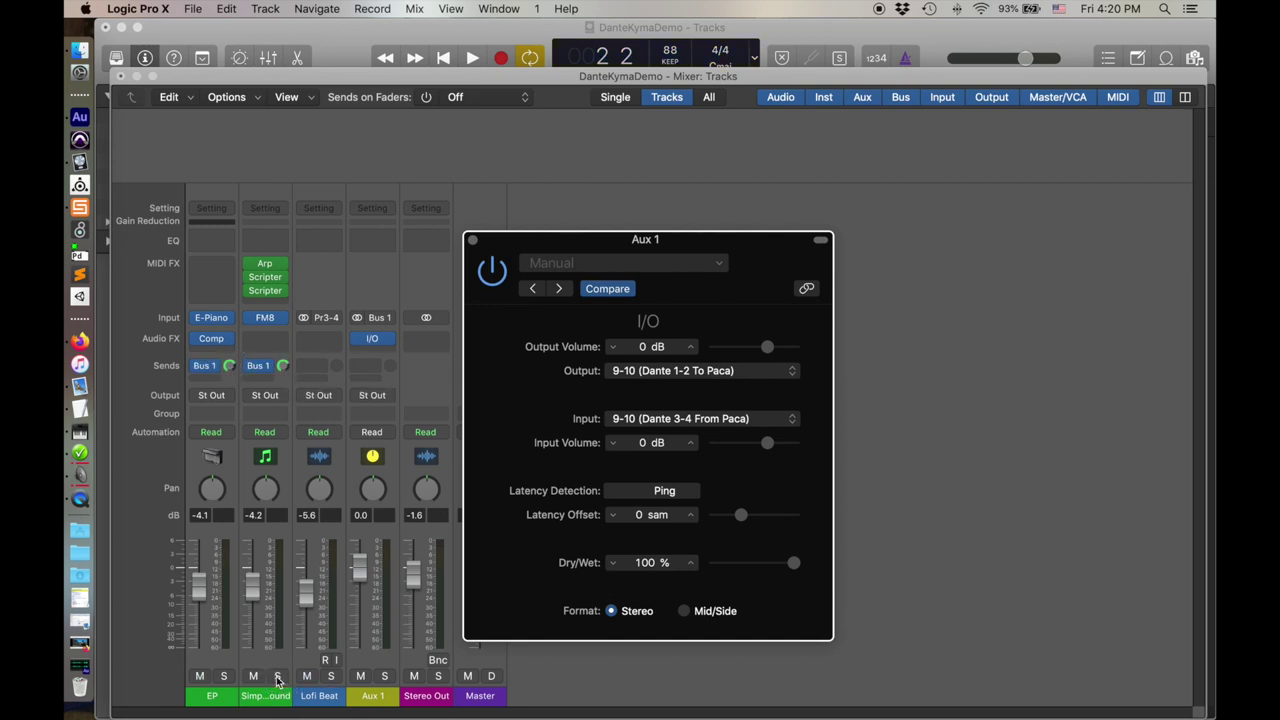
pyautogui.click(588, 700)
pyautogui.press('space')
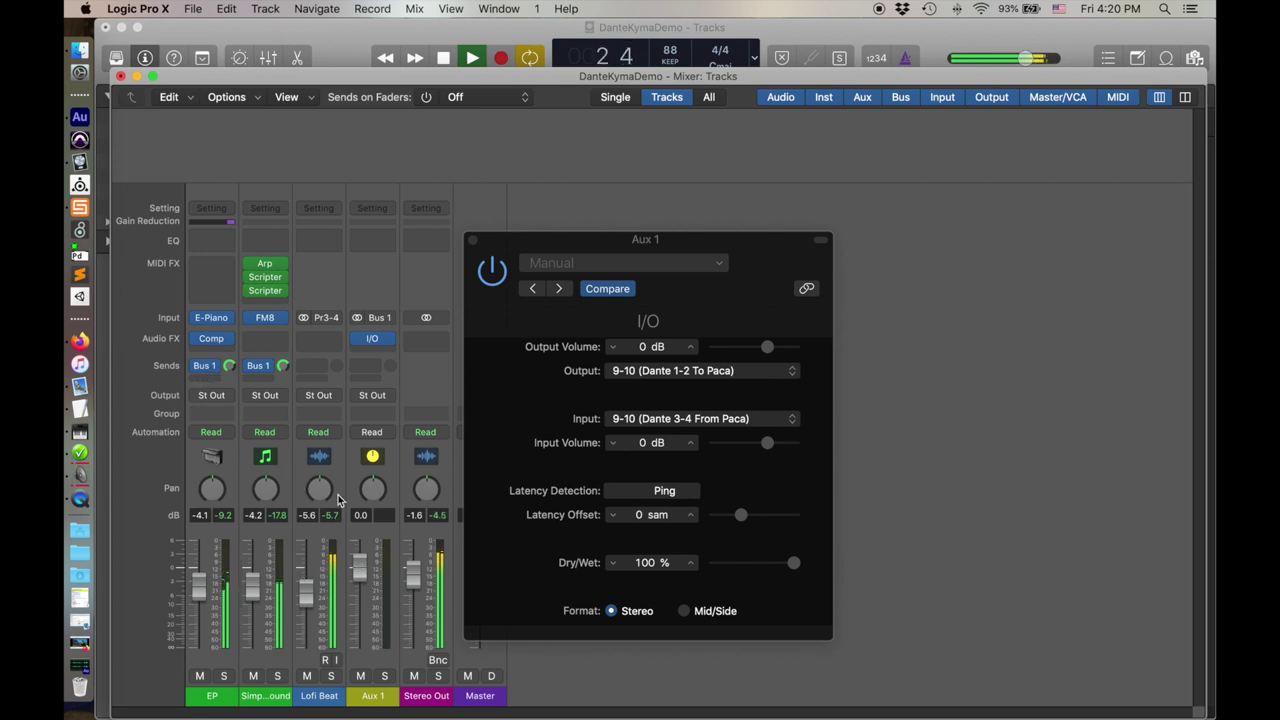
pyautogui.moveTo(370, 342)
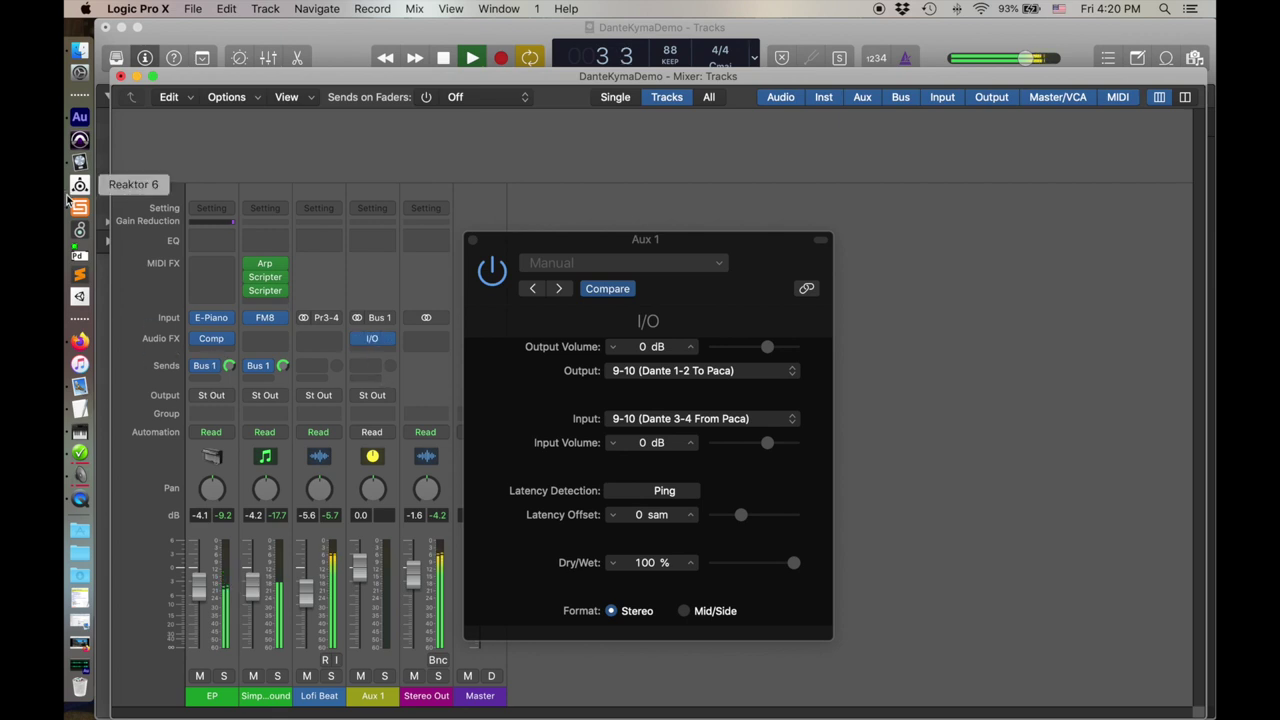
# Step: Play EUverb LITE in Kyma and lower Aux 1 in Logic to about -8.8 dB
pyautogui.click(80, 207)
pyautogui.click(355, 380)
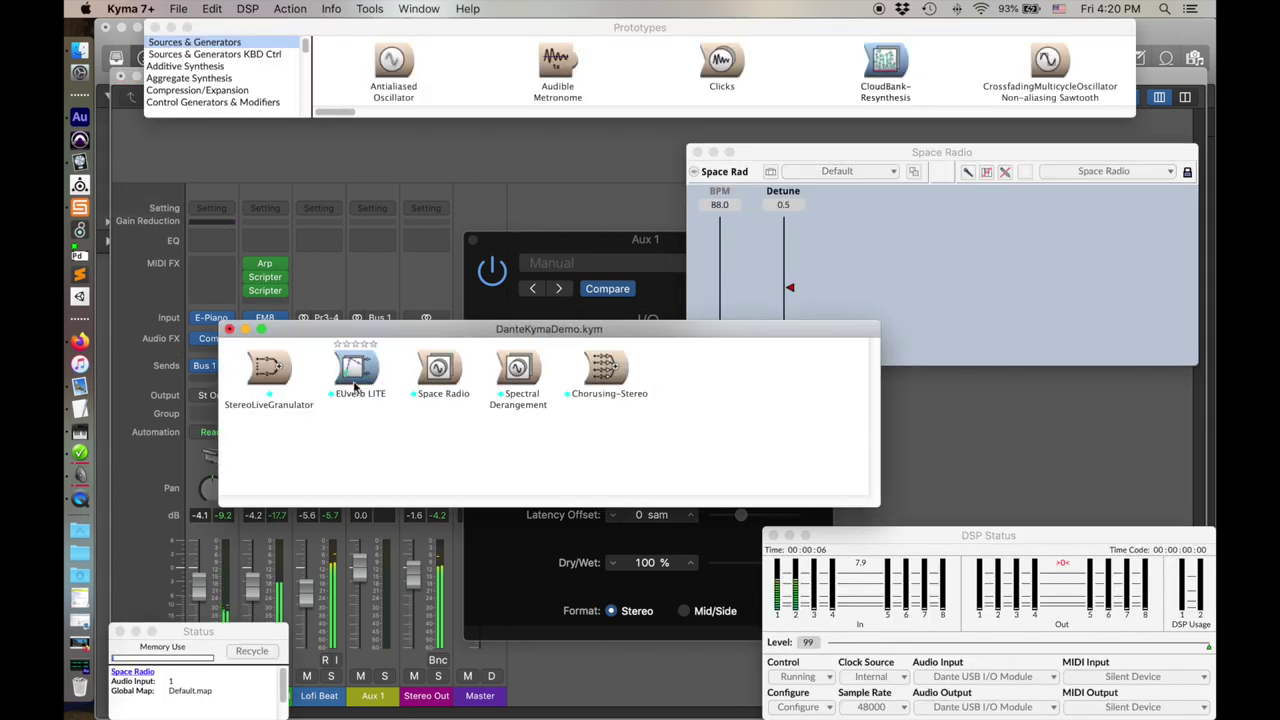
pyautogui.hotkey('ctrl', 'space')
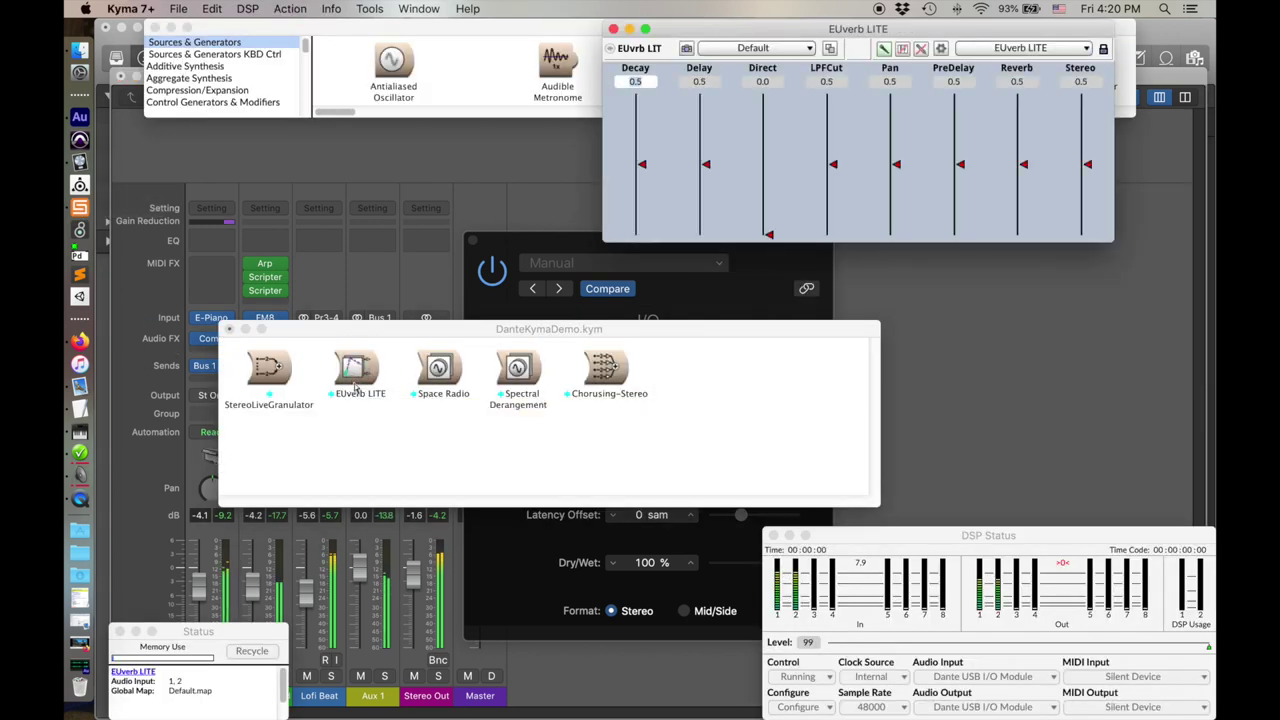
pyautogui.click(409, 310)
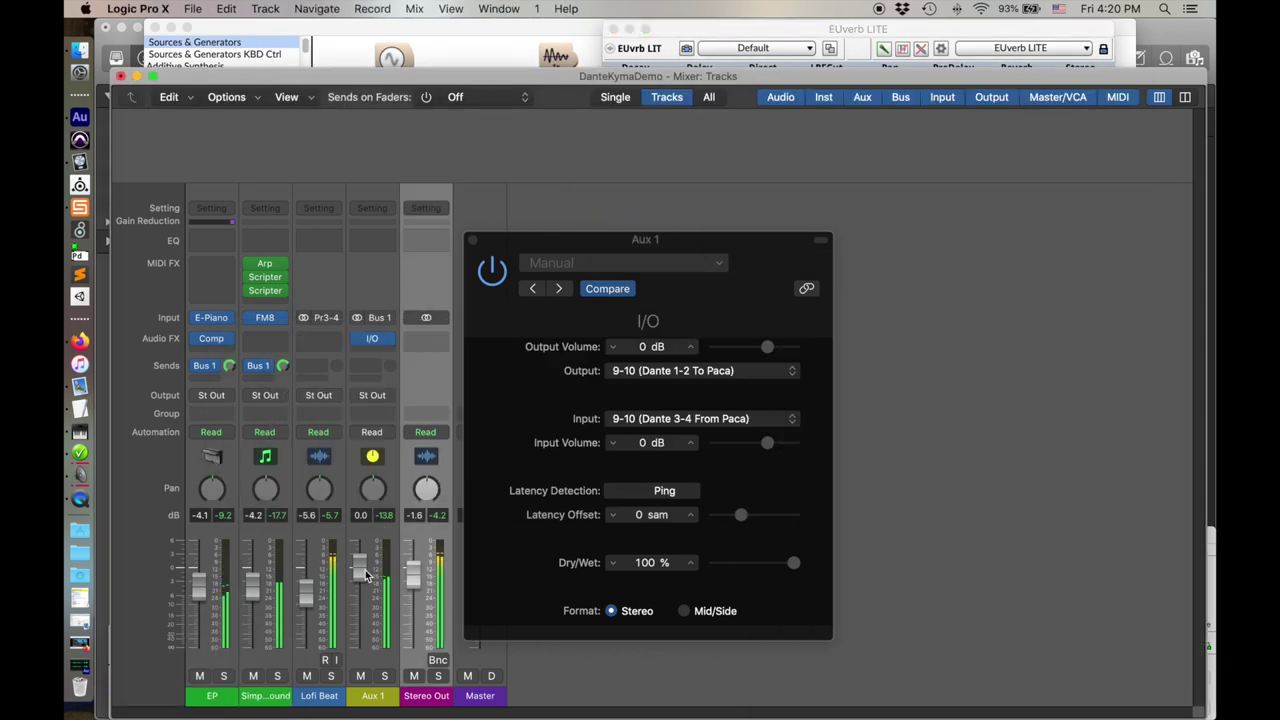
pyautogui.moveTo(365, 575); pyautogui.dragTo(362, 631)
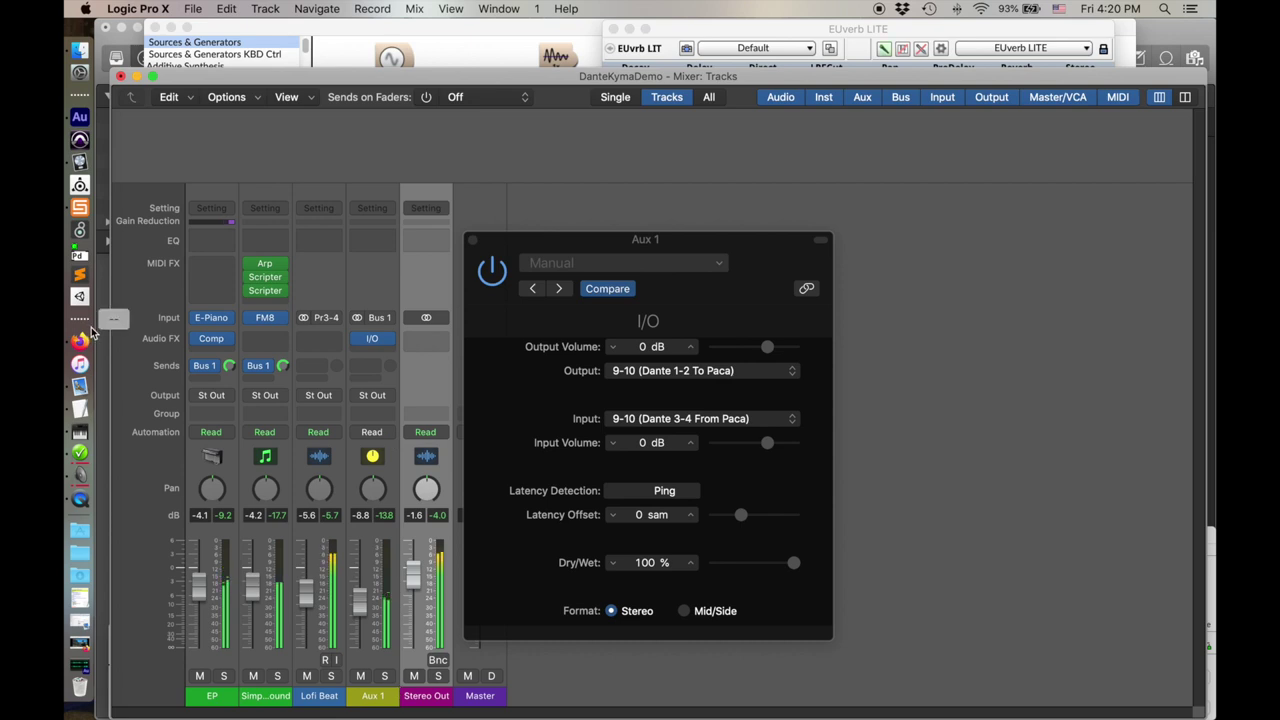
# Step: Play StereoLiveGranulator in Kyma with Direct at 0.0 and Density at 0.6875
pyautogui.click(81, 206)
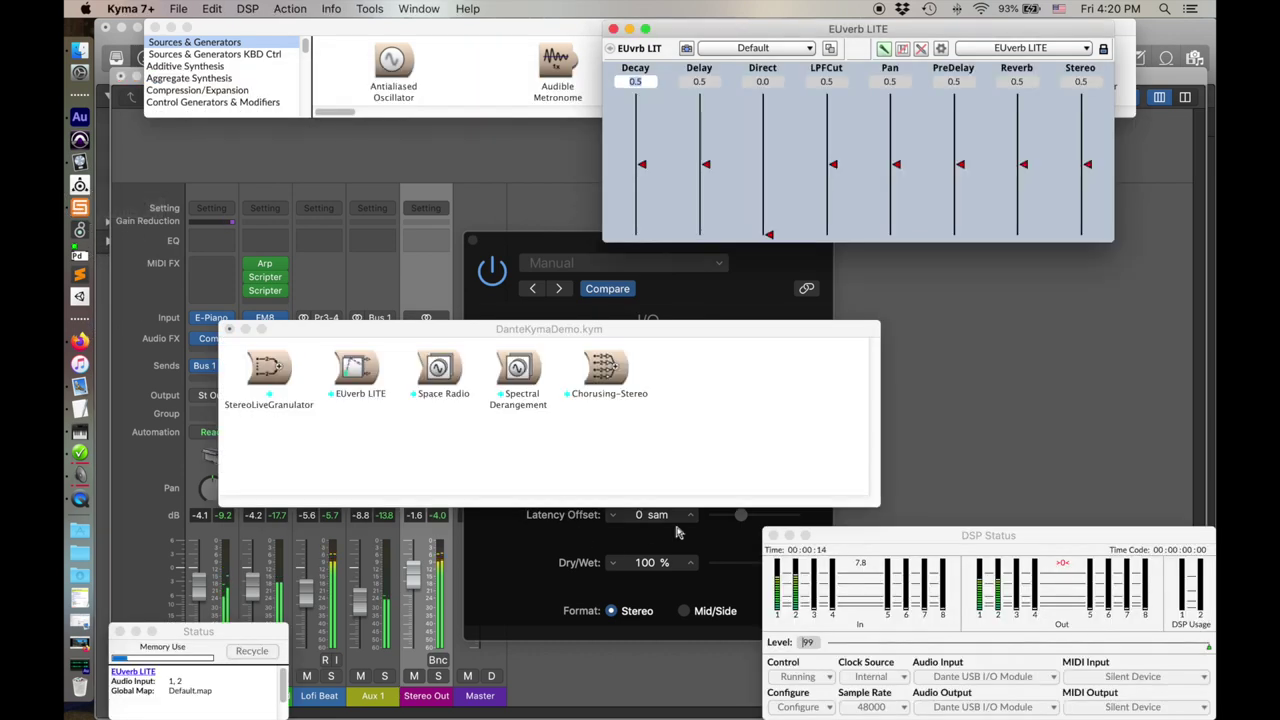
pyautogui.click(268, 375)
pyautogui.hotkey('ctrl', 'space')
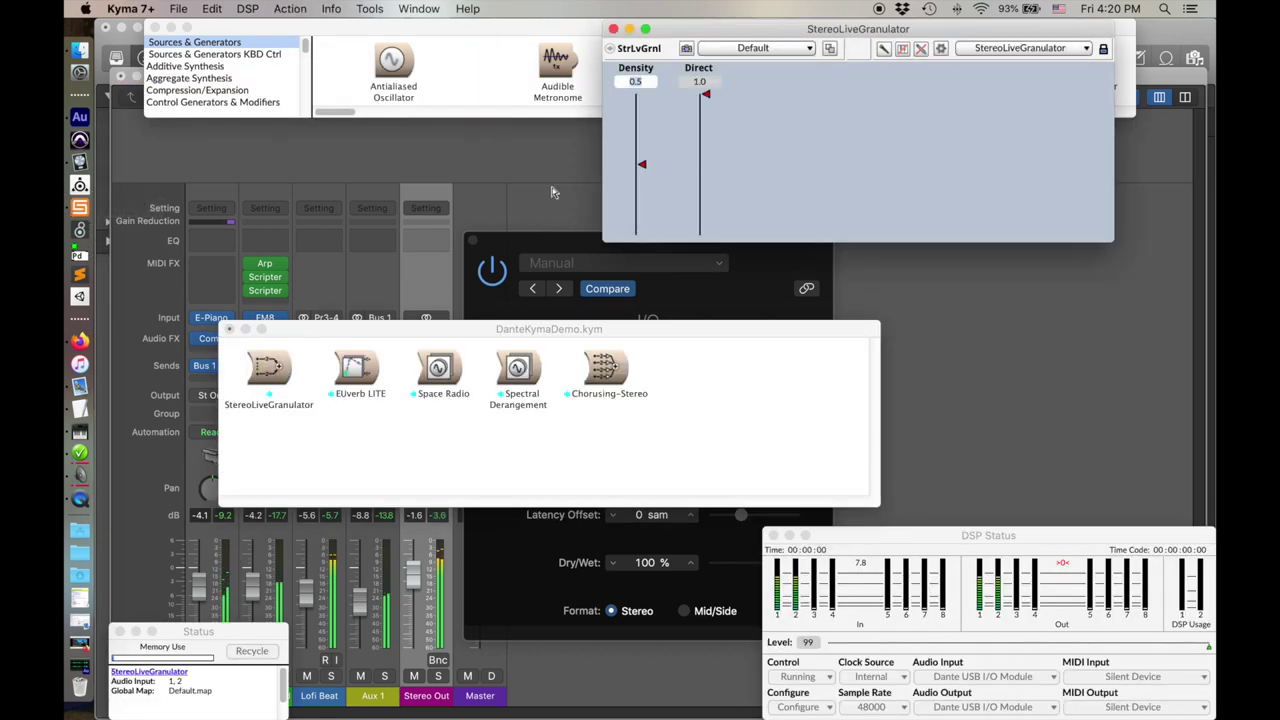
pyautogui.moveTo(711, 94); pyautogui.dragTo(658, 243)
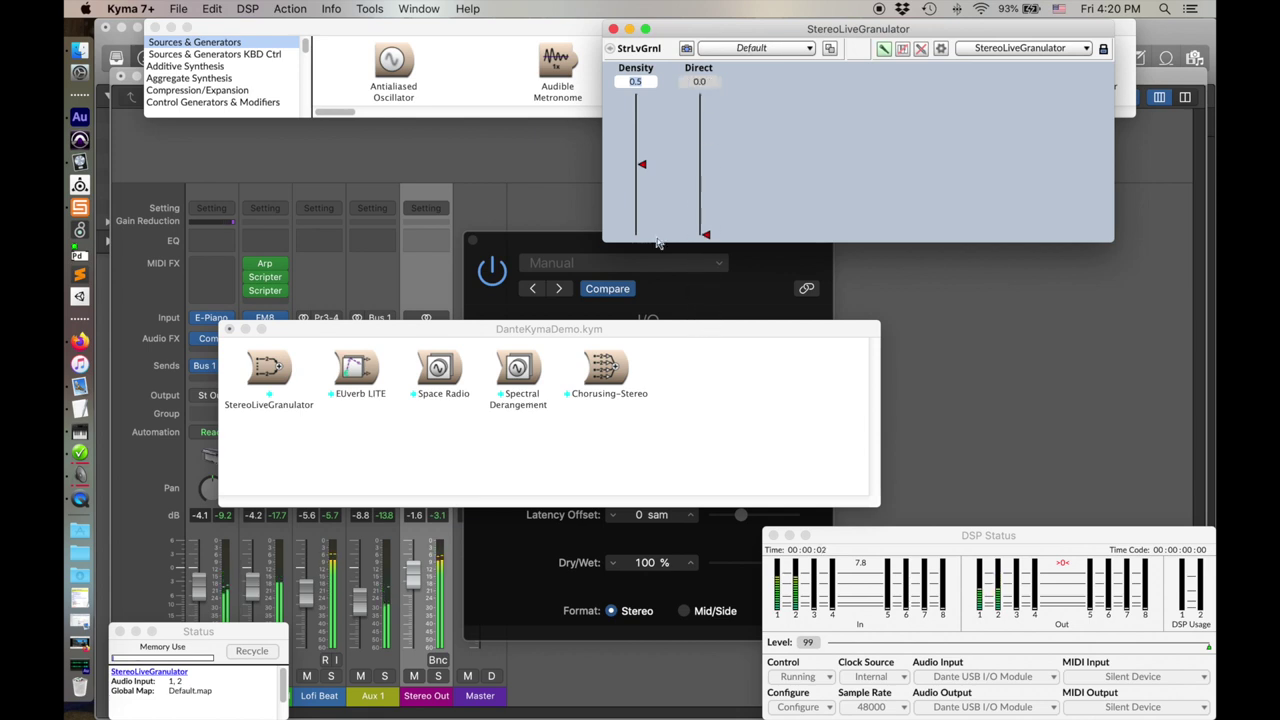
pyautogui.moveTo(642, 163); pyautogui.dragTo(647, 140)
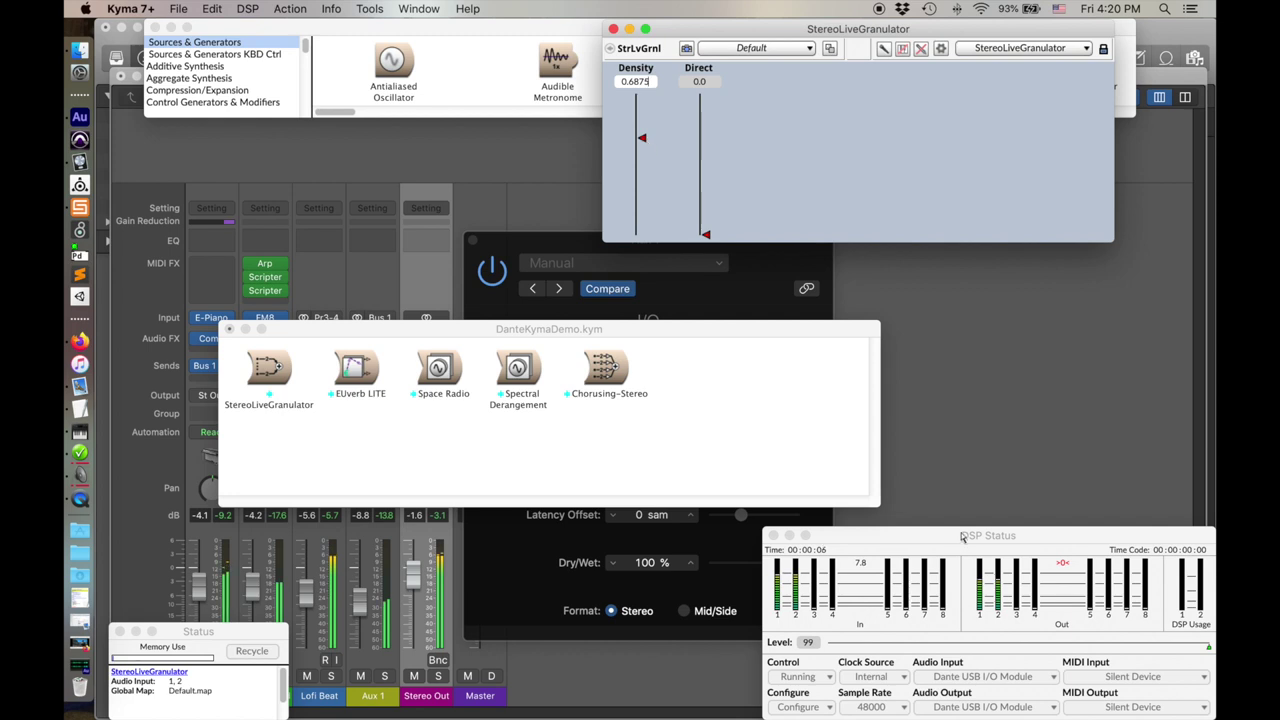
pyautogui.click(1067, 563)
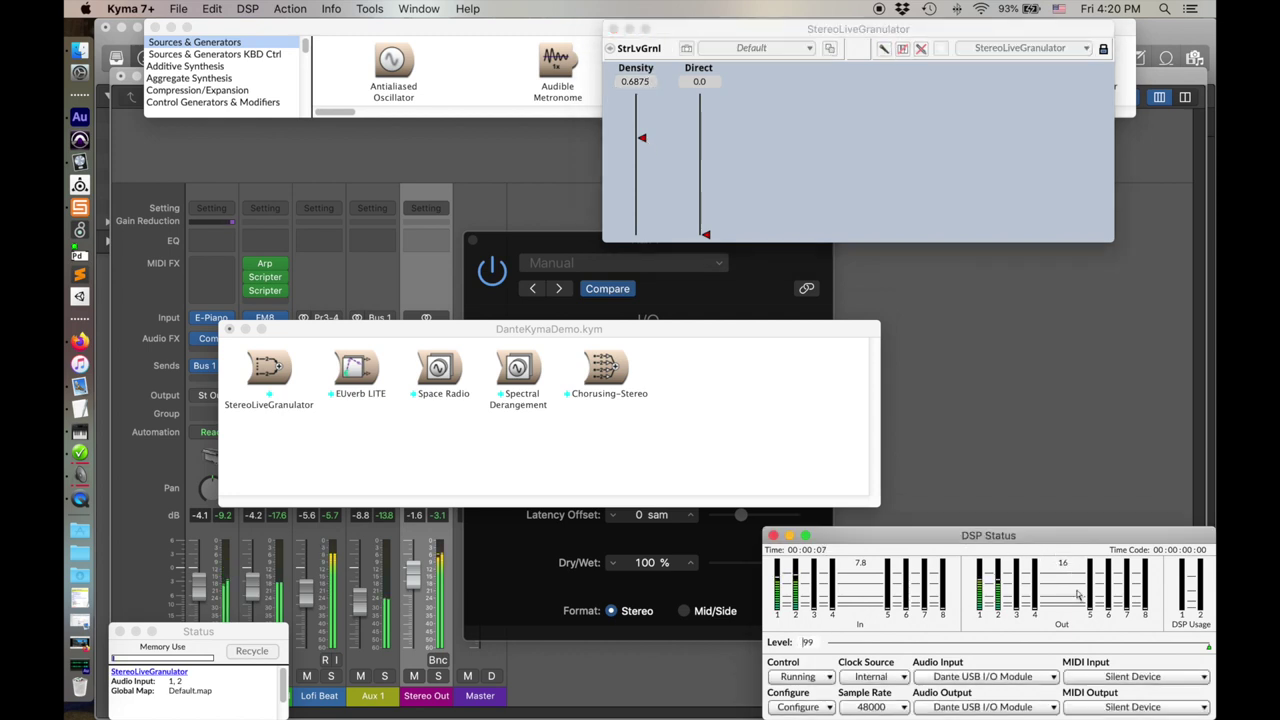
pyautogui.click(962, 334)
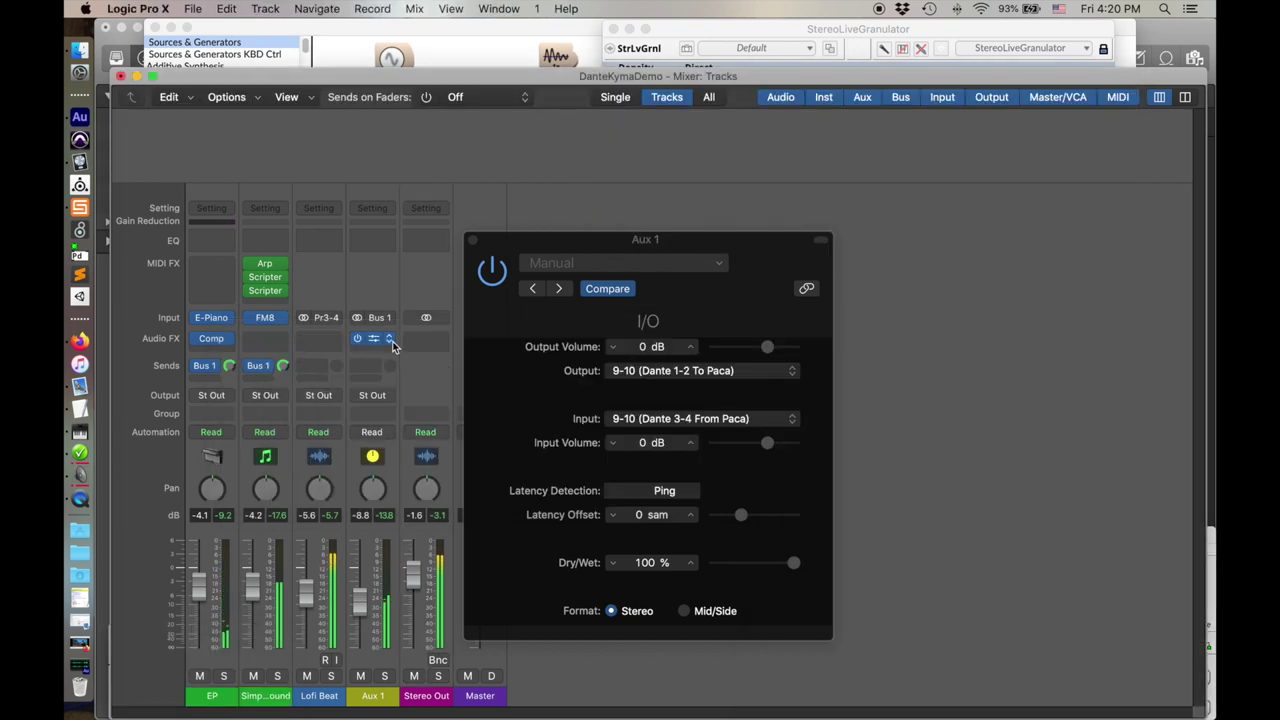
# Step: Toggle Aux 1's I/O plug-in off and back on, mute Aux 1, and close the Mixer
pyautogui.click(357, 339)
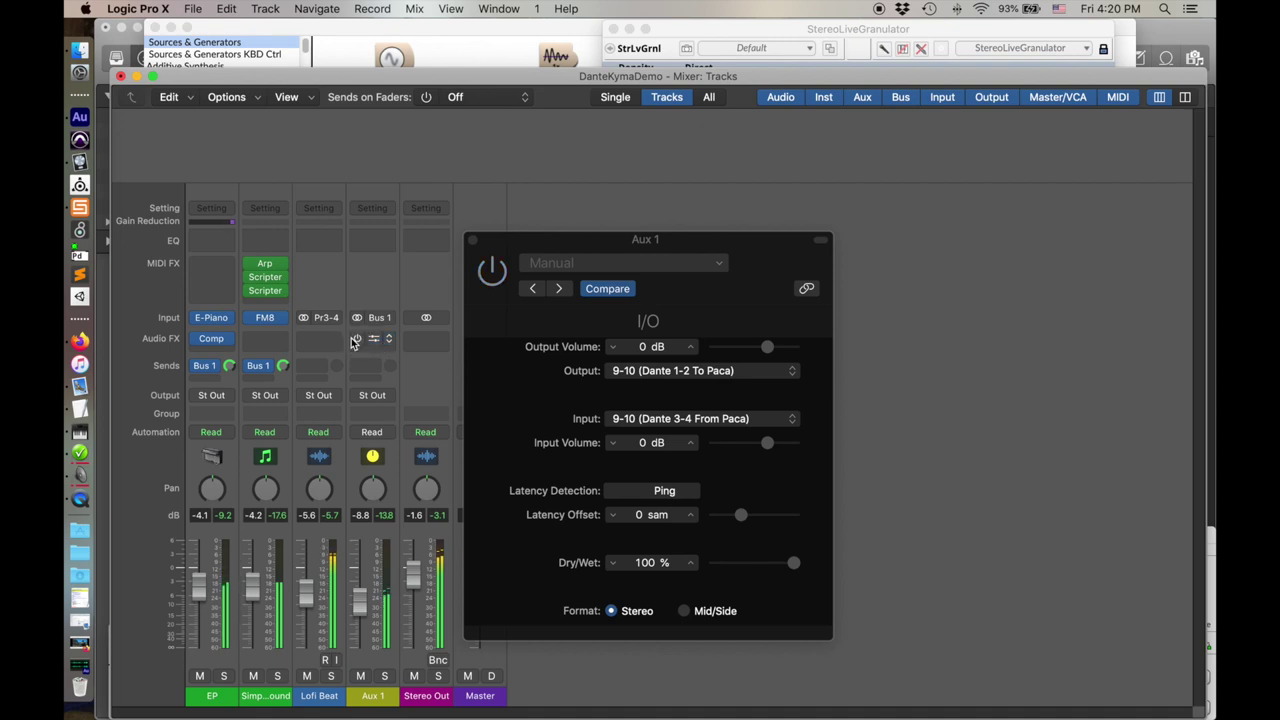
pyautogui.click(357, 340)
pyautogui.click(361, 677)
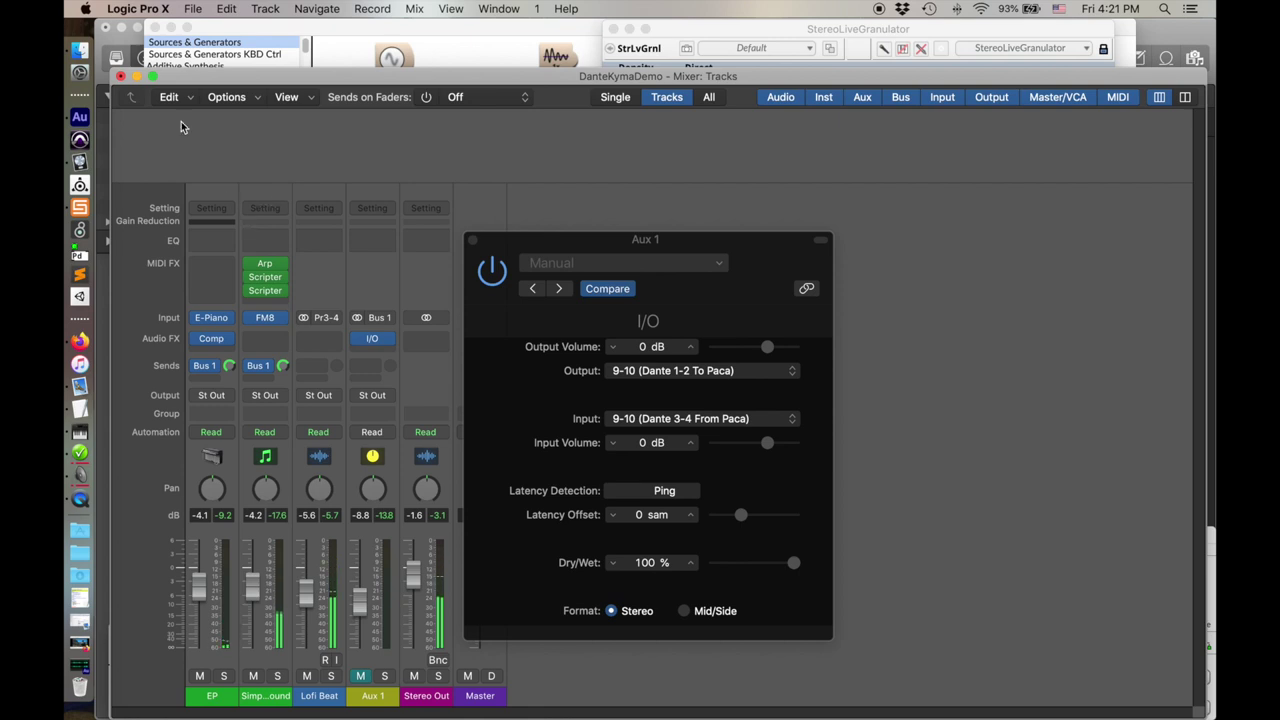
pyautogui.click(116, 42)
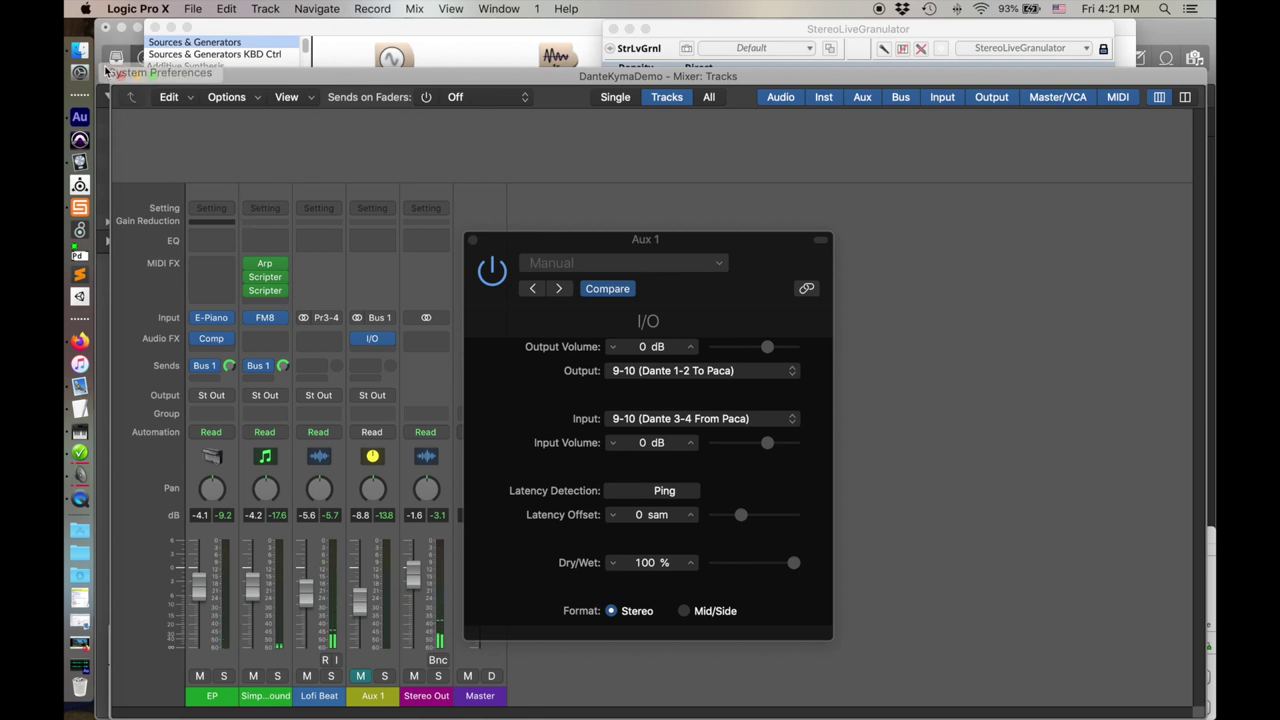
pyautogui.click(120, 76)
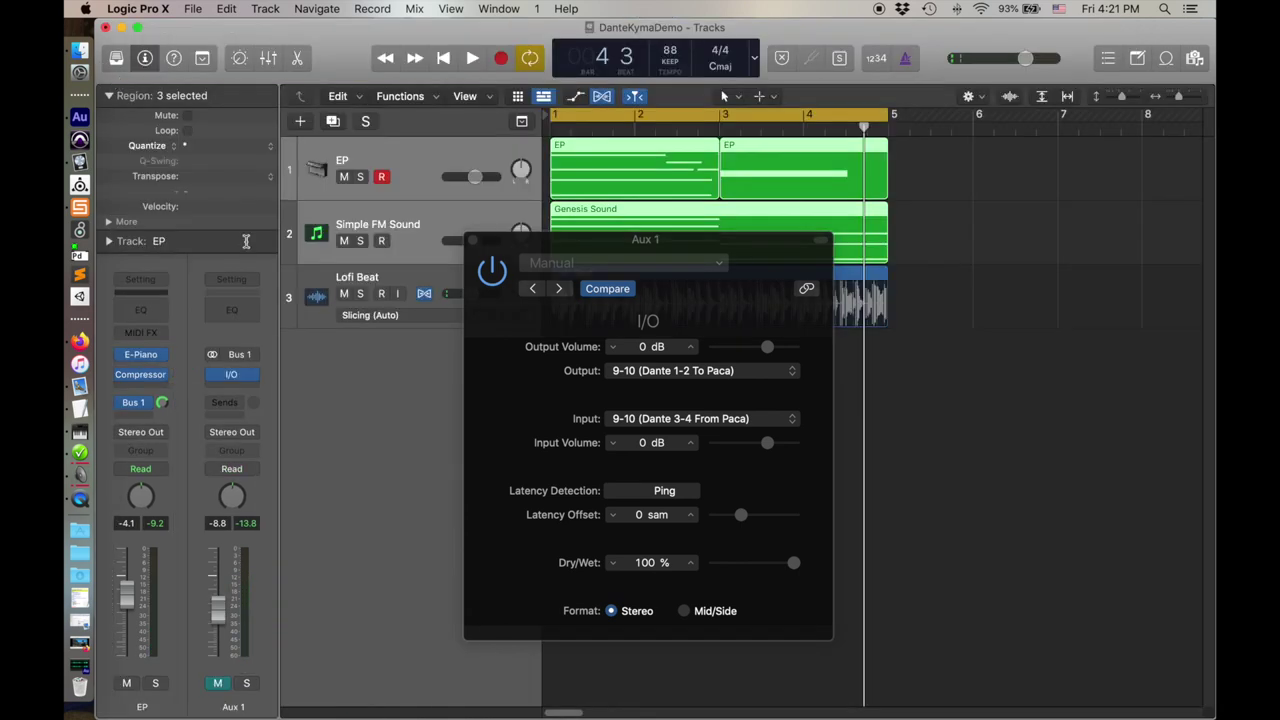
# Step: Bring Kyma 7 forward and drag the DanteKymaDemo.kym window lower to reveal the I/O settings
pyautogui.click(79, 207)
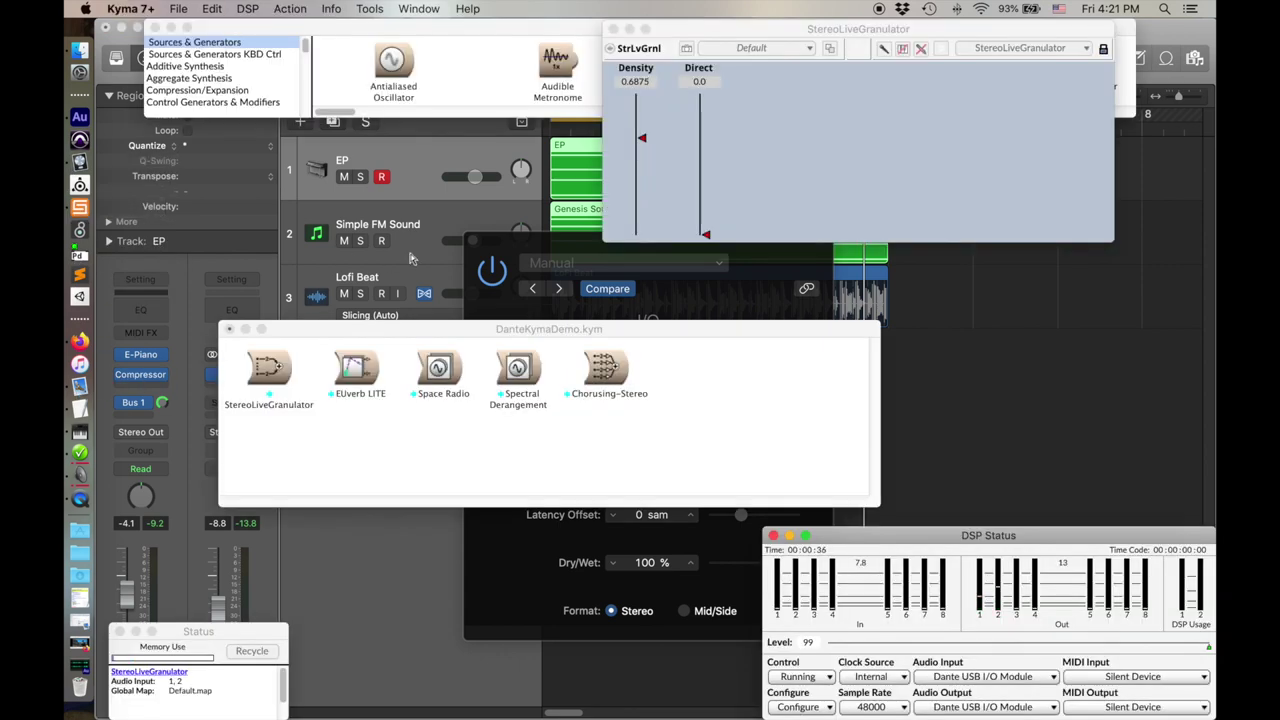
pyautogui.moveTo(437, 337); pyautogui.dragTo(482, 436)
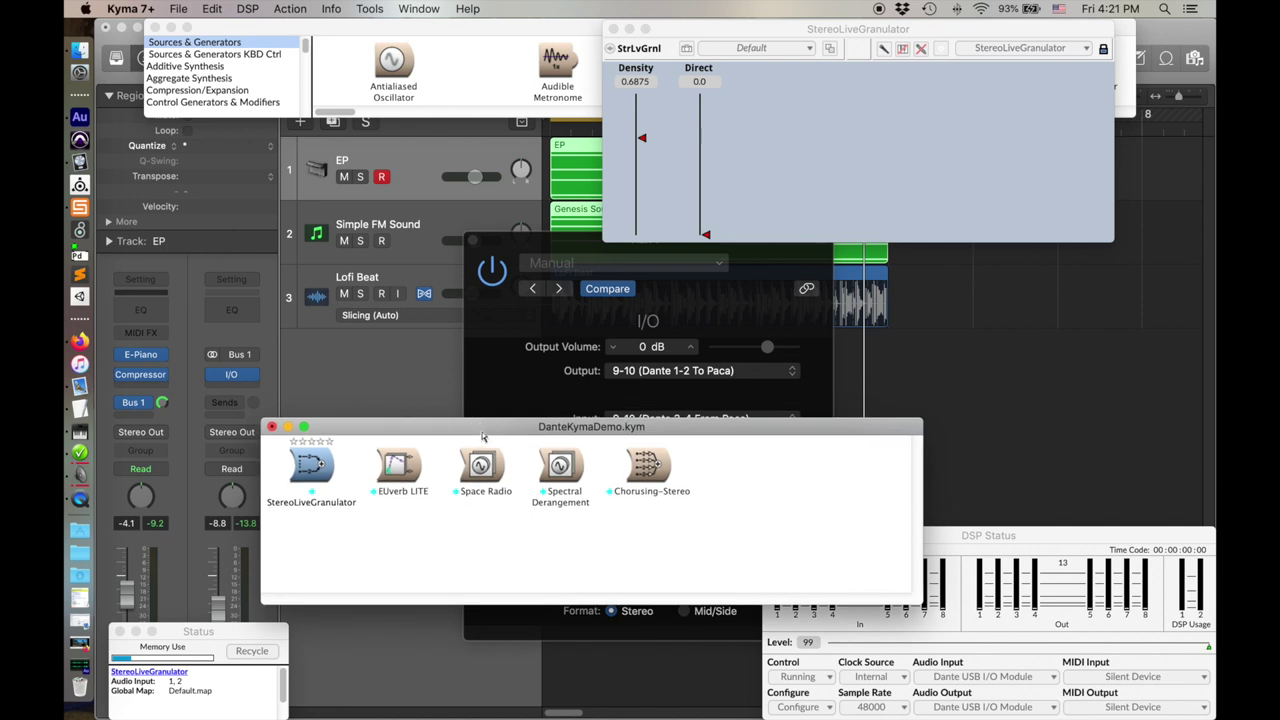